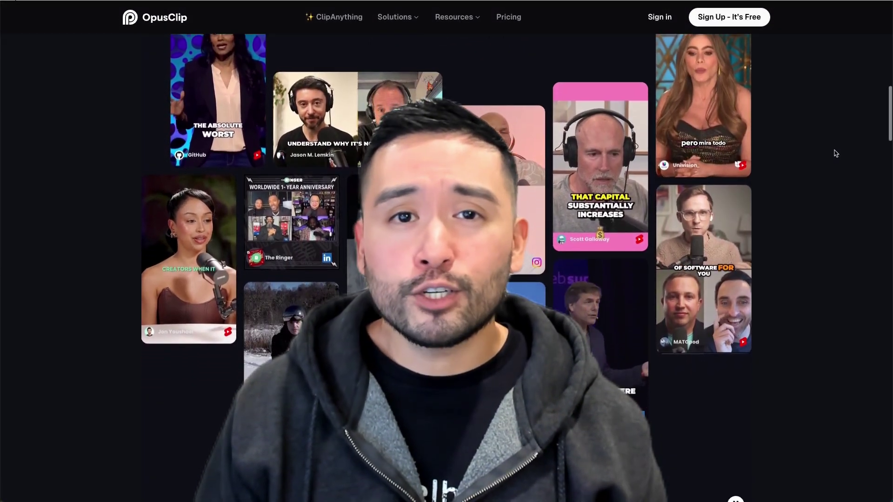
- Scroll down the Snapcut homepage past the Short Clips, Big Hits pitch to the creator testimonials
scroll(836, 153, down, 7)
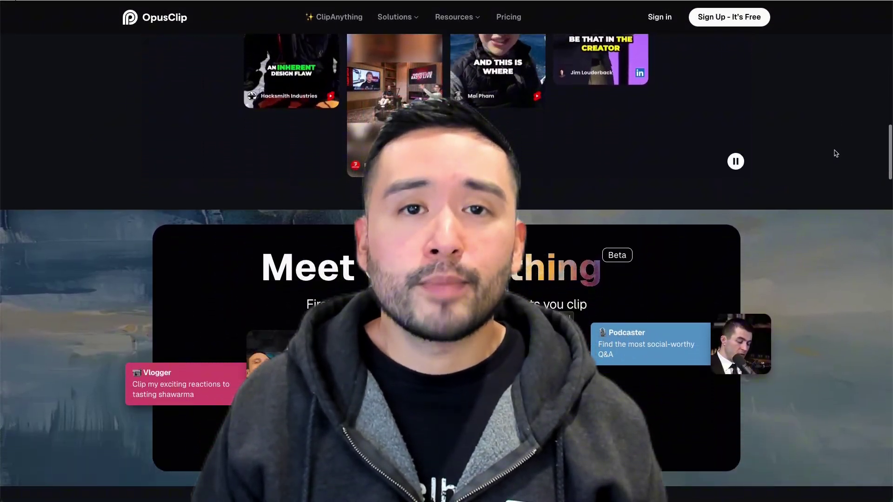
scroll(835, 153, down, 4)
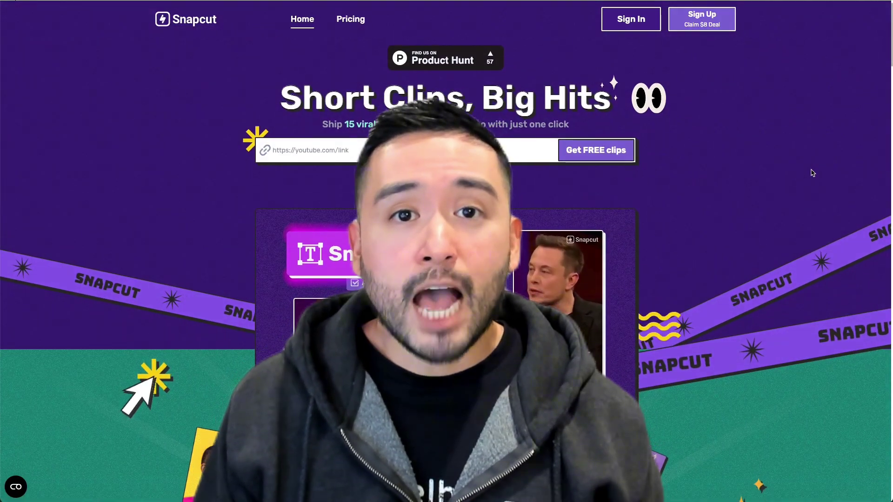
scroll(811, 172, down, 6)
scroll(811, 173, down, 9)
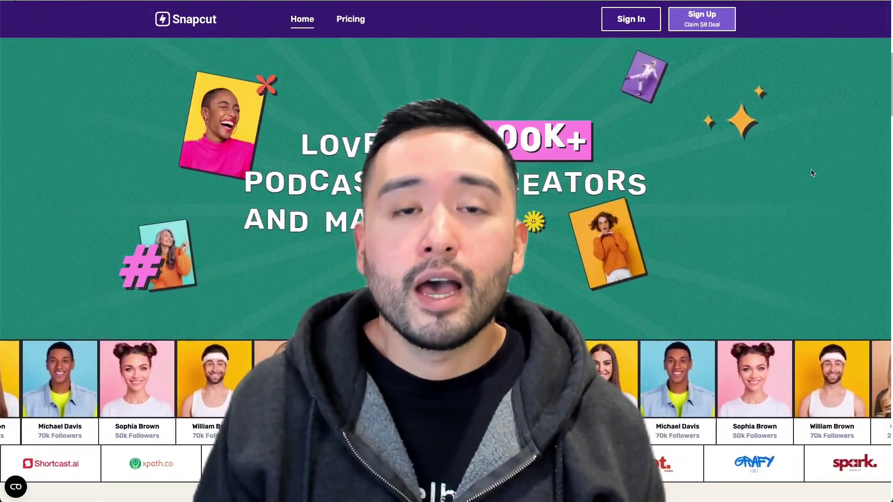
scroll(811, 172, down, 8)
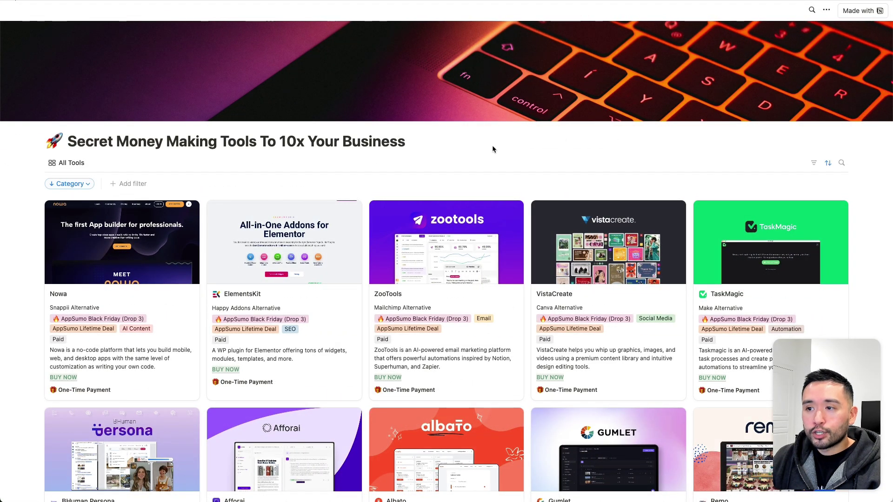
- Scroll through the directory's grid of AppSumo tool cards, then back up
scroll(490, 148, down, 3)
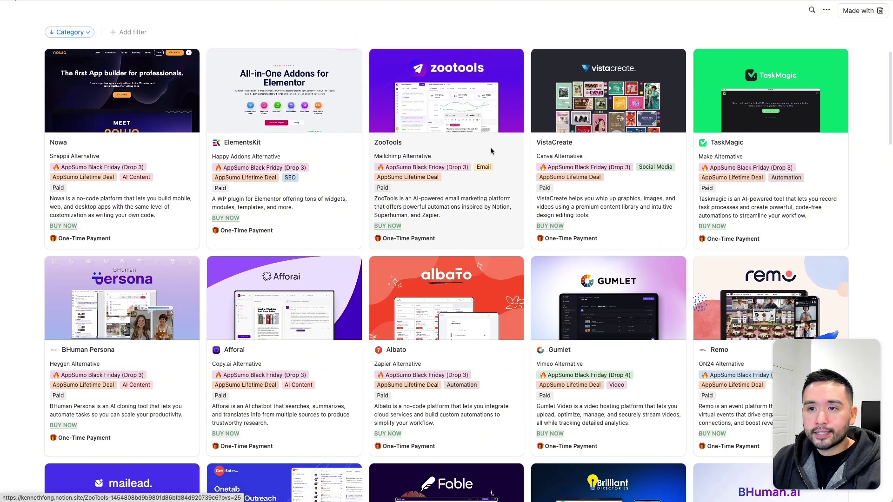
scroll(490, 148, down, 1)
scroll(490, 146, down, 4)
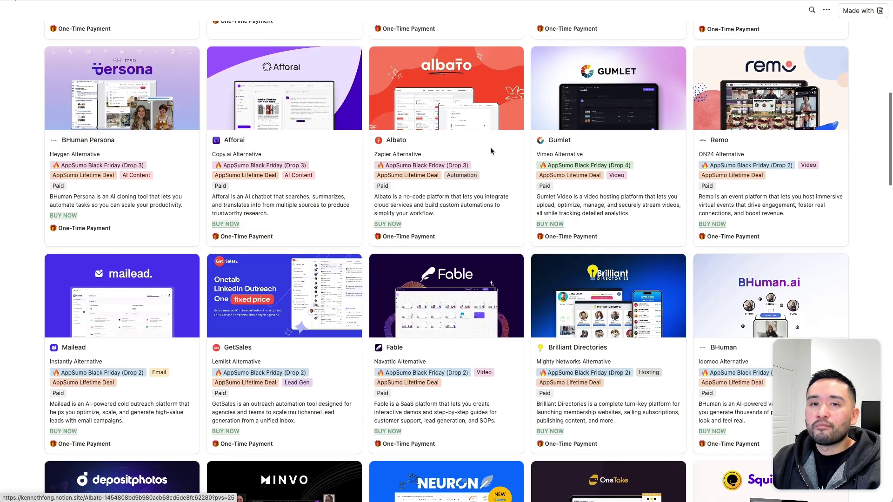
scroll(490, 147, down, 2)
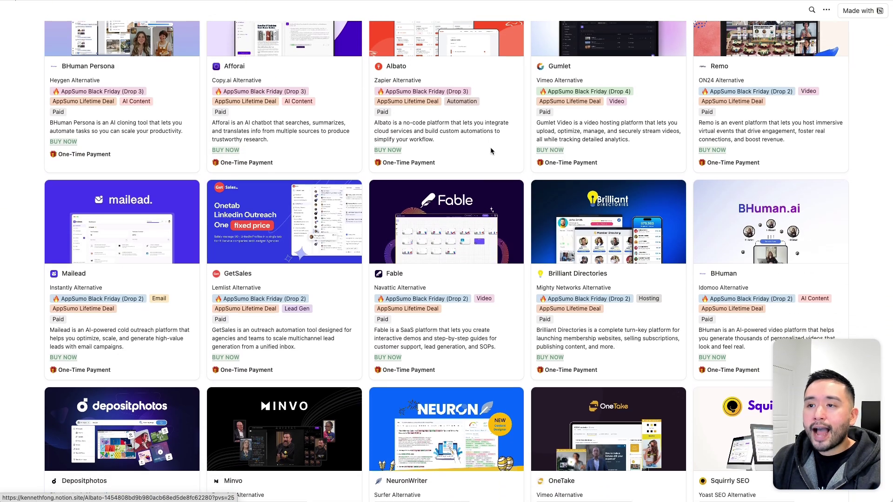
scroll(490, 147, down, 3)
scroll(490, 147, up, 12)
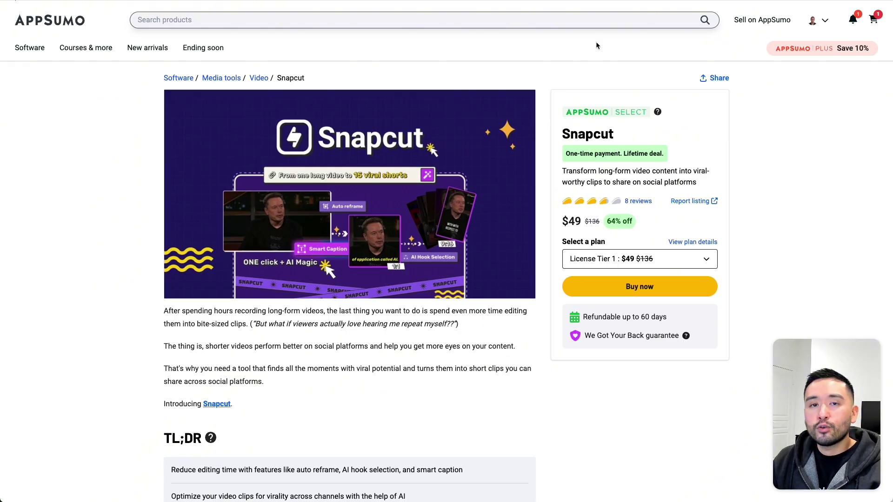
- Scroll to the deal terms and highlight the future Pro Plan updates term
scroll(560, 71, down, 3)
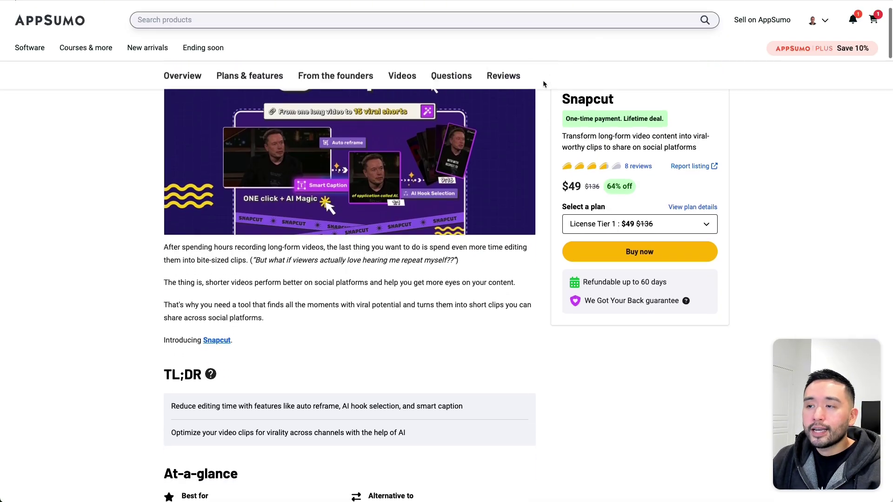
scroll(548, 112, down, 2)
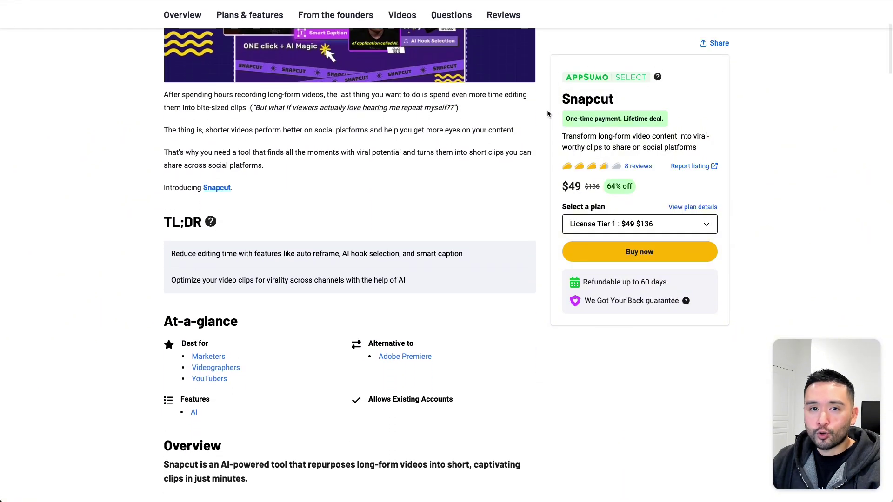
scroll(547, 113, down, 4)
scroll(547, 112, down, 18)
scroll(548, 112, down, 11)
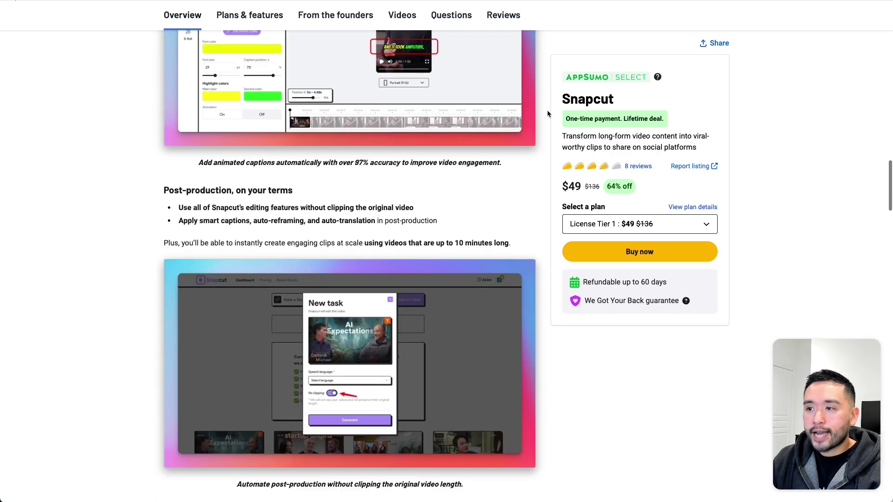
scroll(547, 113, down, 7)
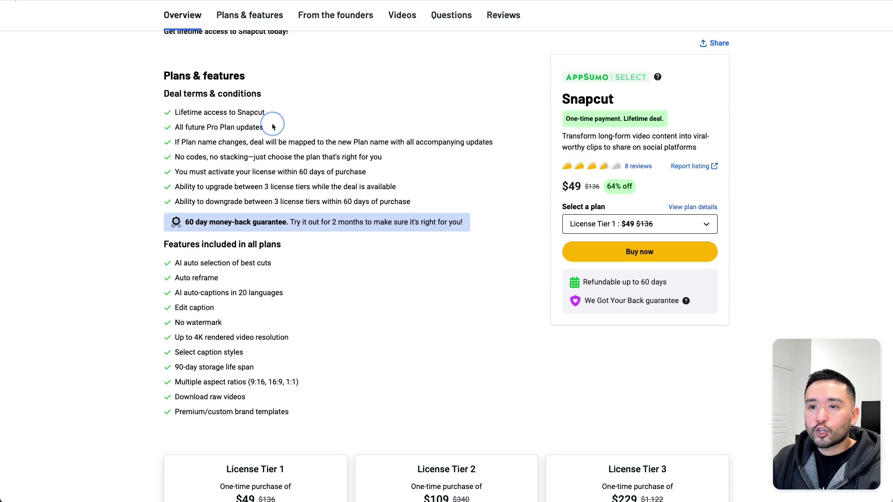
drag(250, 128, 190, 131)
- Highlight the features included in all plans and scroll to the $49, $109 and $229 tiers
scroll(193, 140, down, 1)
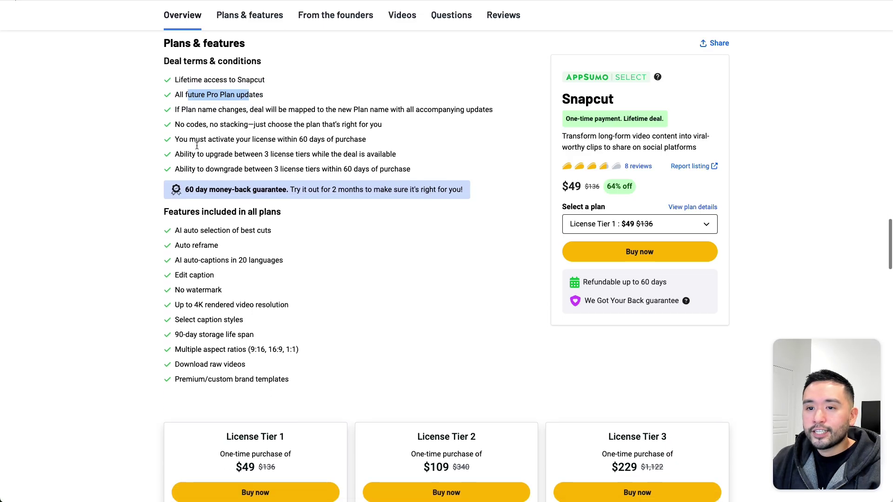
click(180, 205)
drag(181, 205, 259, 340)
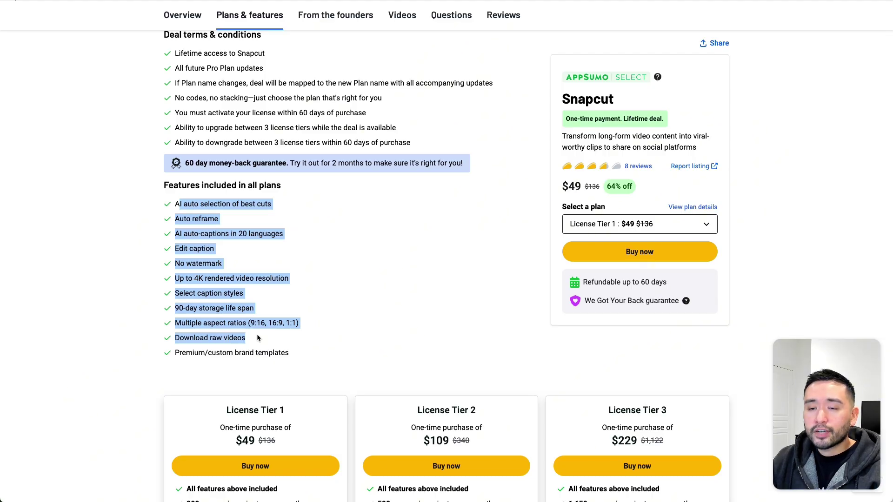
scroll(285, 314, down, 3)
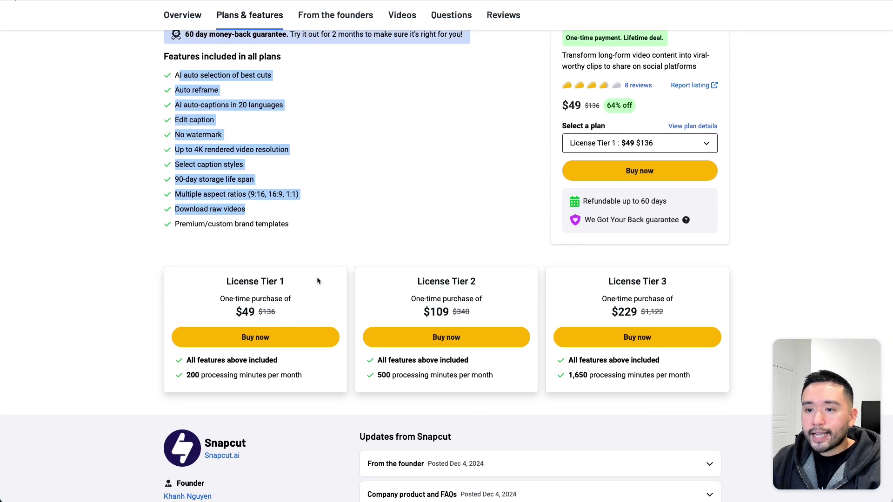
scroll(316, 277, down, 1)
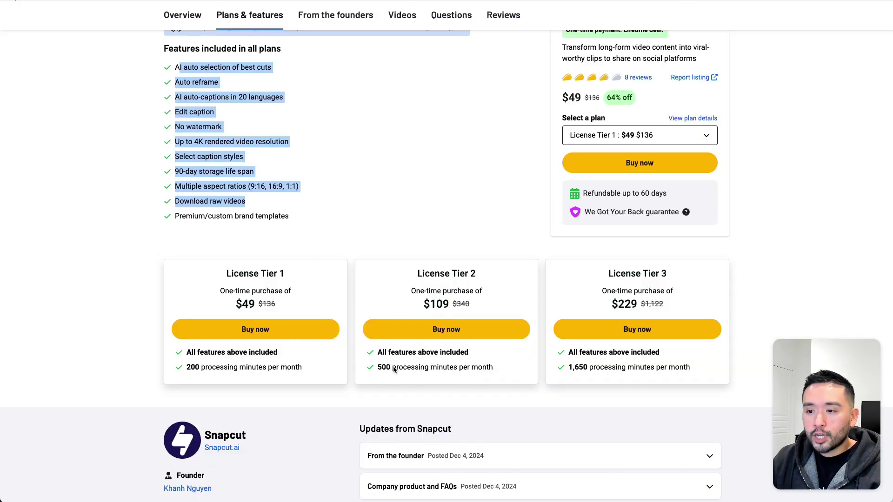
drag(392, 367, 493, 367)
click(490, 356)
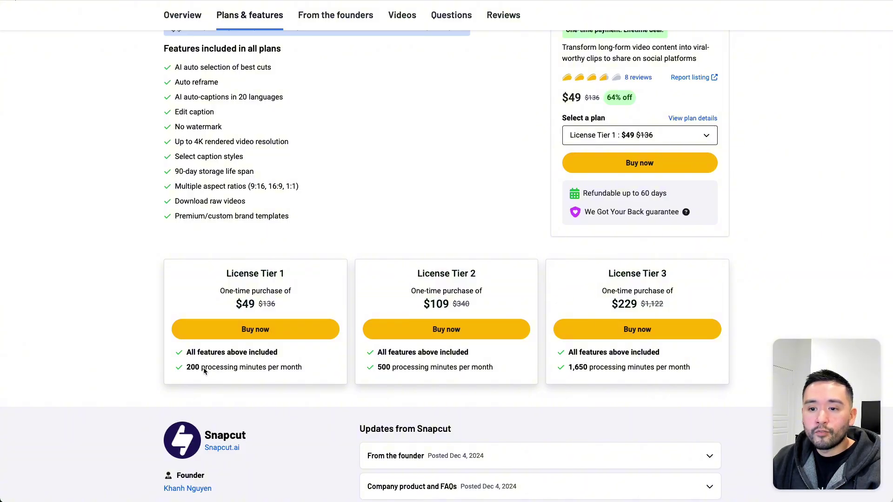
drag(203, 369, 301, 370)
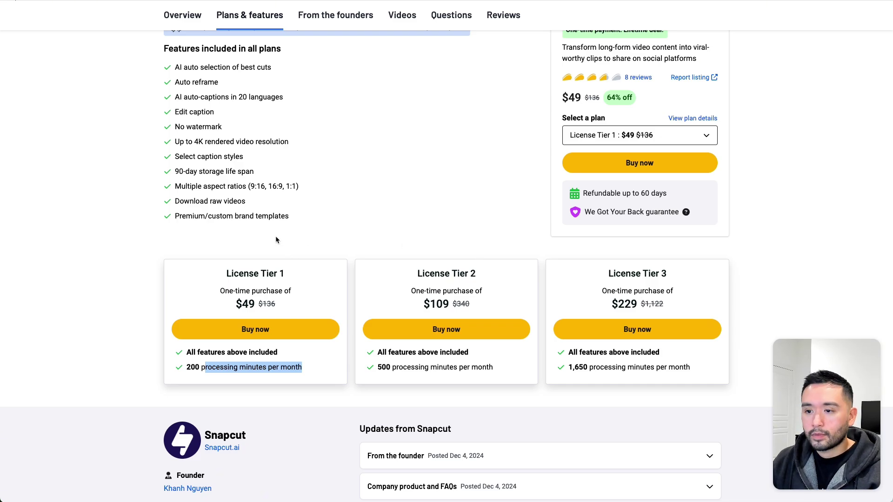
- Scroll to the Helpful links section and follow Snapcut's Roadmap link
scroll(276, 239, down, 7)
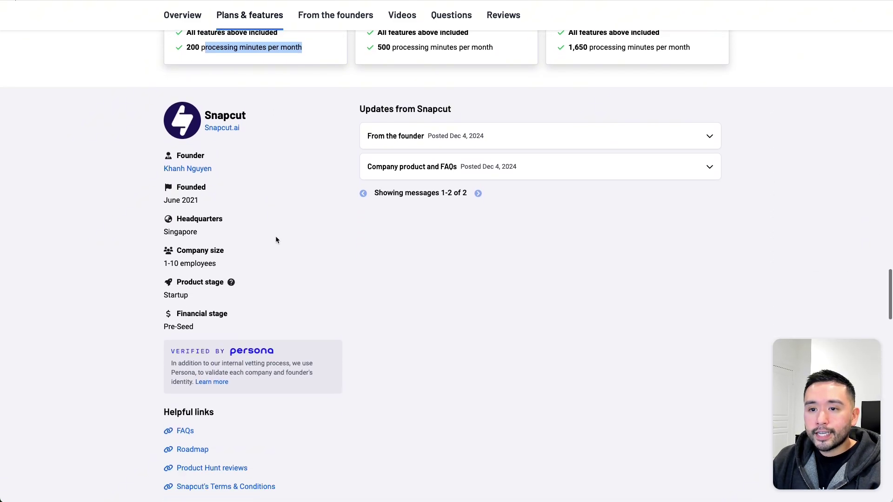
scroll(276, 239, down, 4)
click(194, 278)
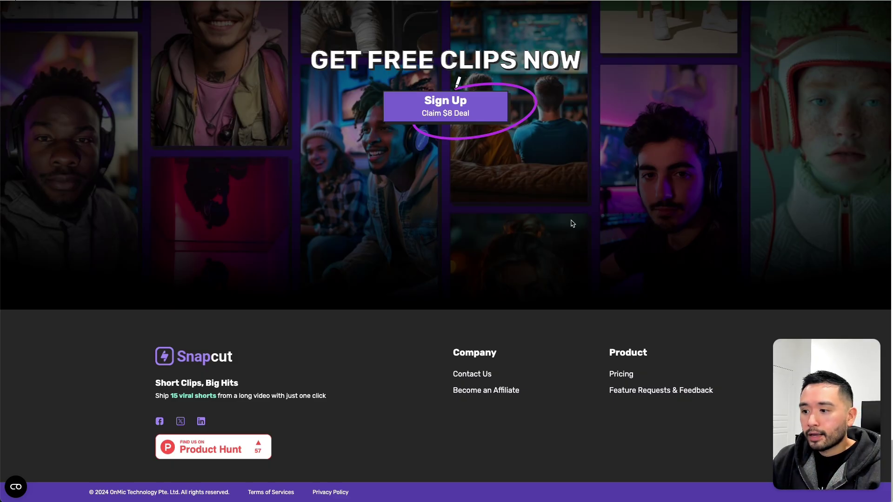
- Open the Feature Requests & Feedback board from the footer and switch between it and the Roadmap view
click(640, 390)
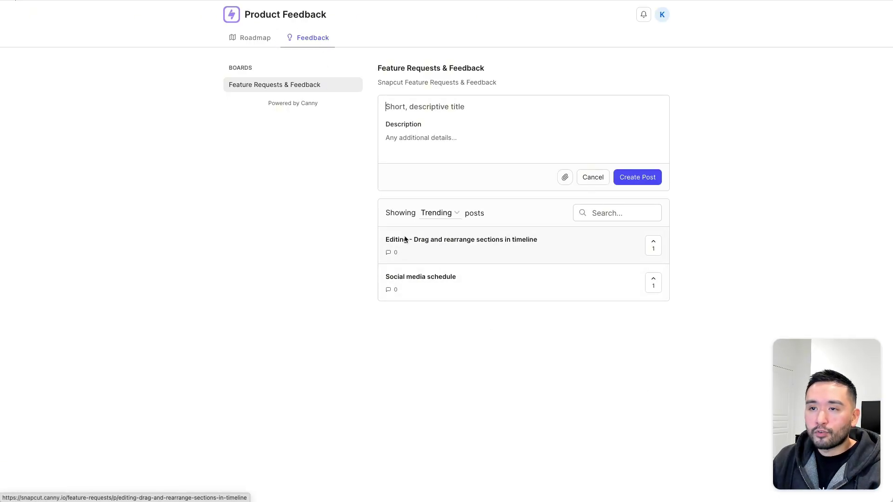
click(250, 41)
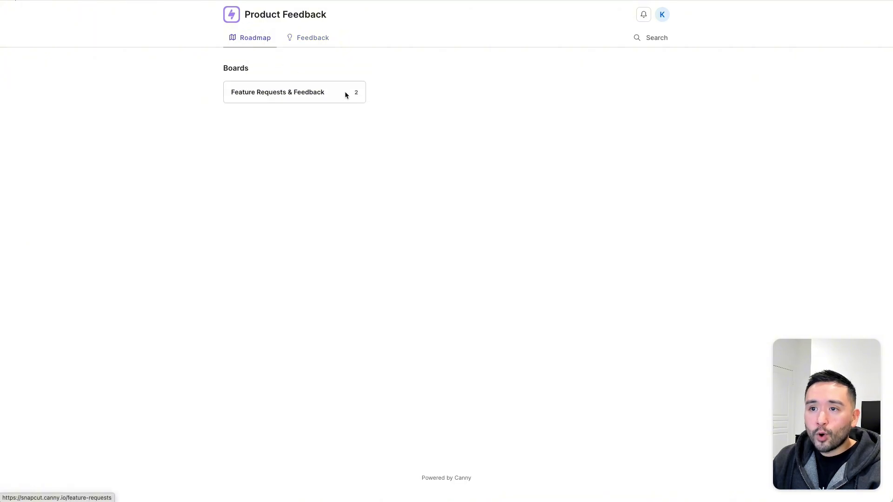
click(300, 95)
click(249, 38)
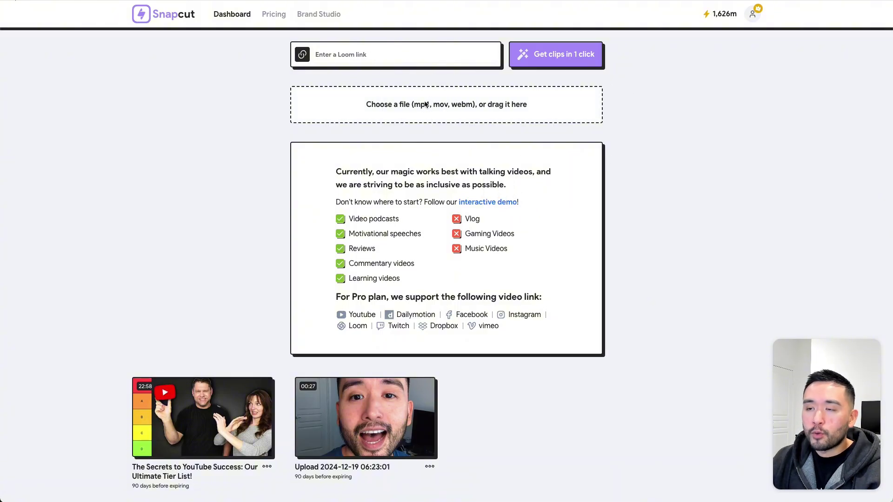
- Highlight the supported link platforms and Learning videos category, then open the 2024-12-19 upload's clips
mouse_move(432, 105)
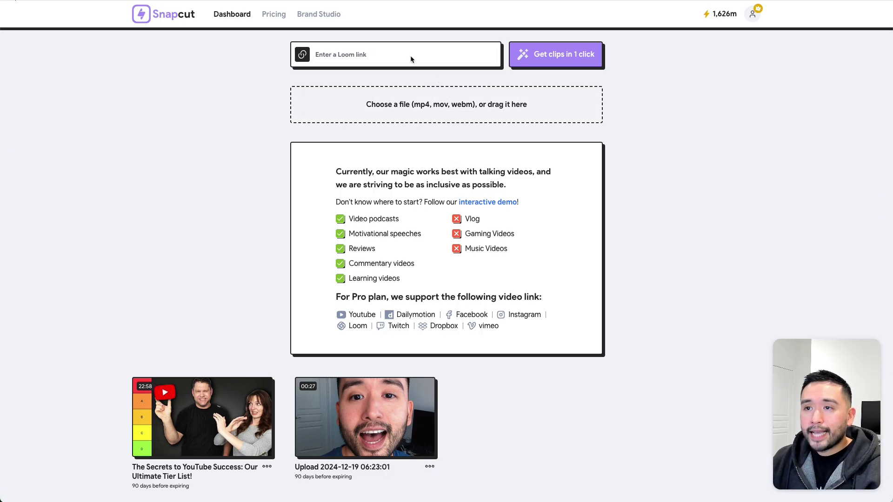
drag(348, 315, 504, 330)
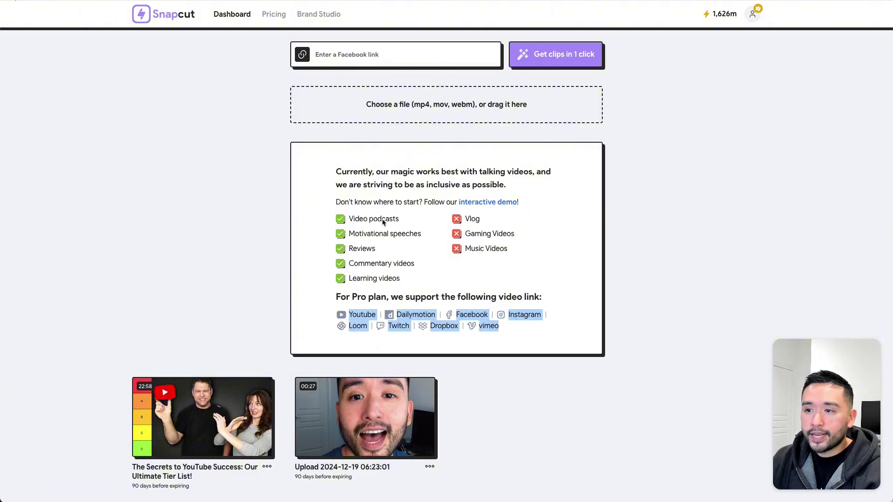
click(397, 219)
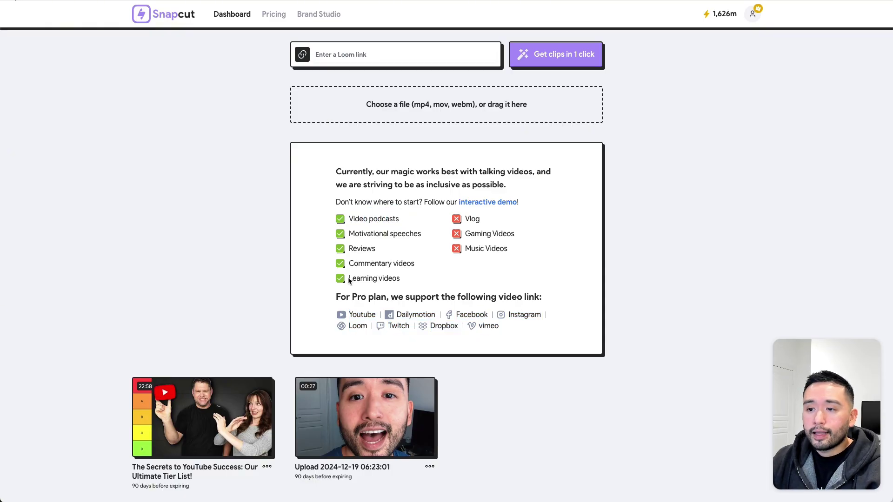
drag(349, 280, 396, 282)
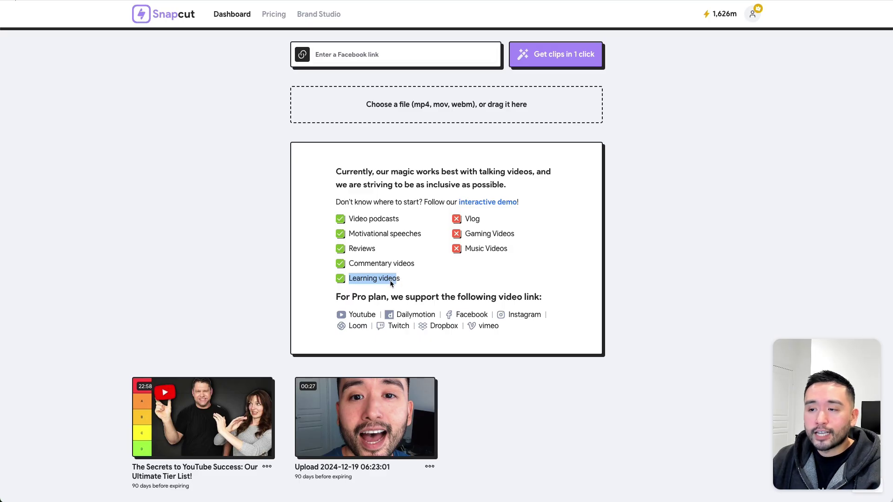
click(387, 282)
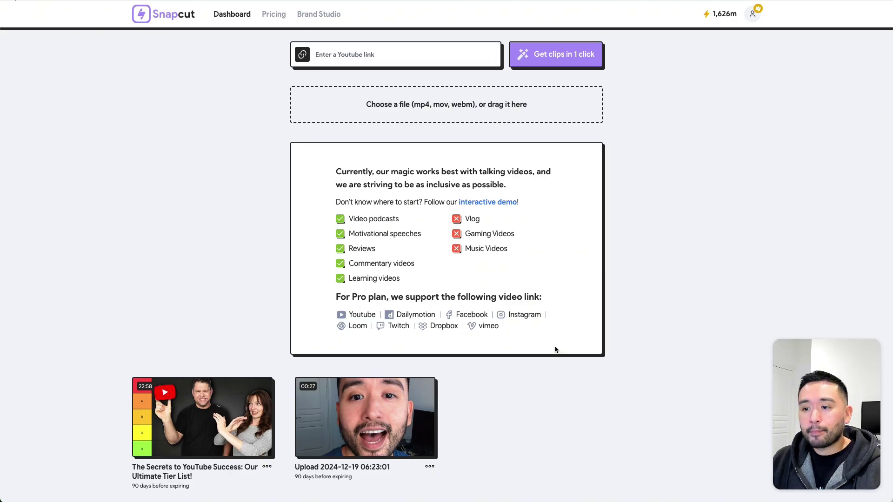
click(390, 408)
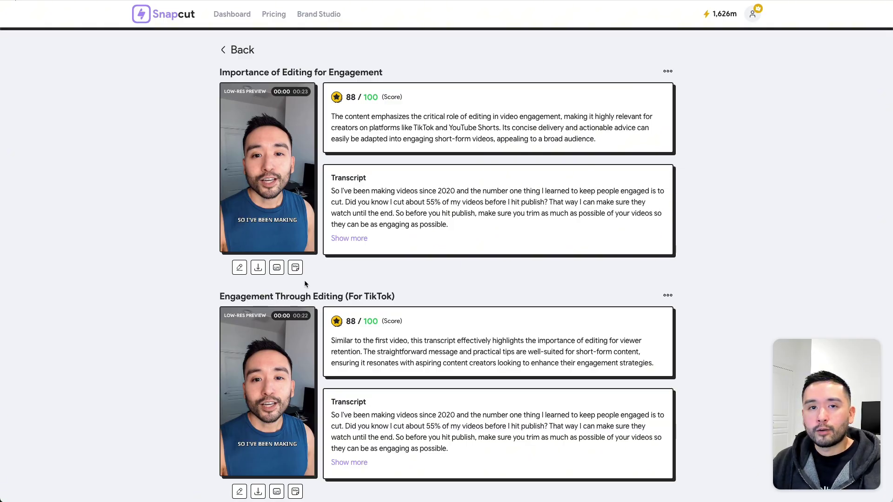
click(267, 168)
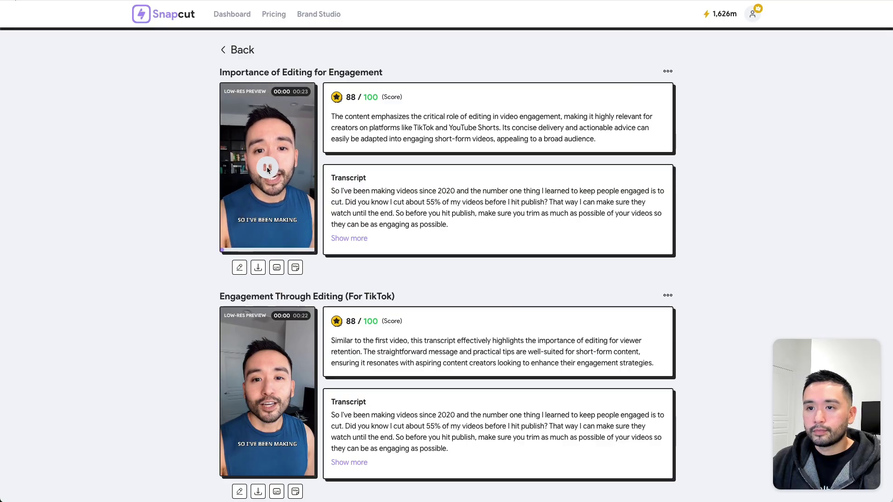
click(267, 168)
click(265, 394)
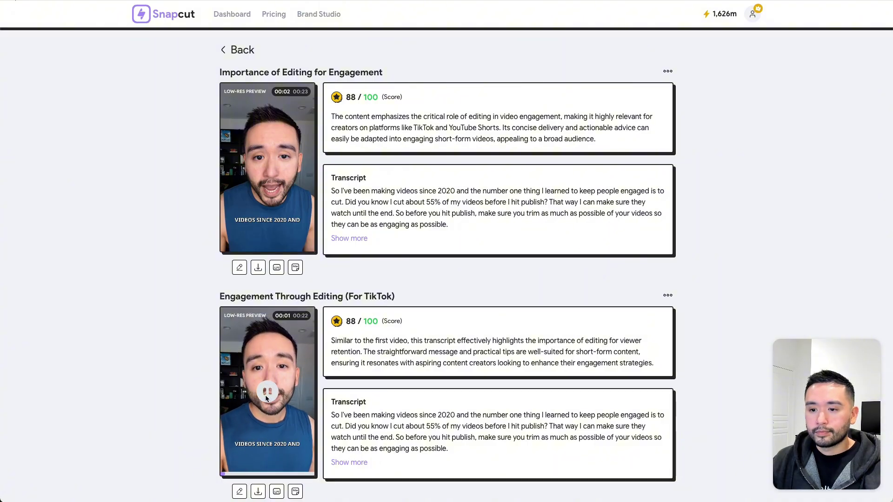
drag(331, 117, 481, 135)
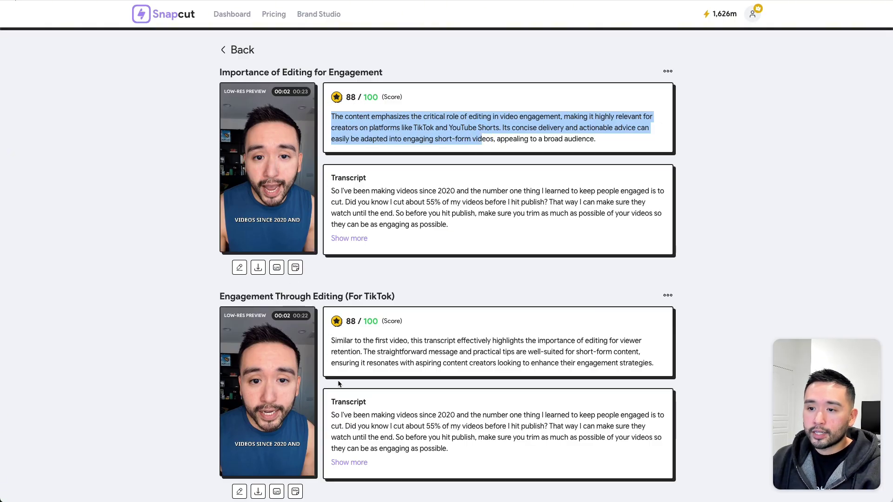
click(344, 237)
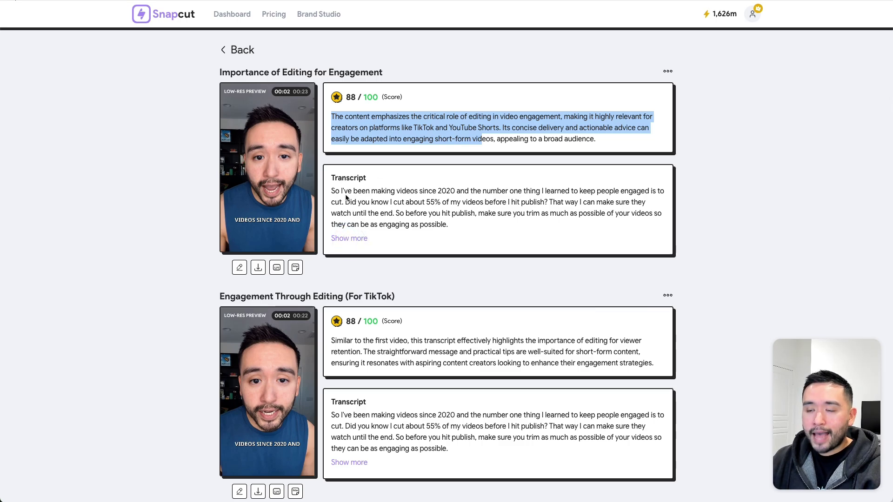
drag(342, 191, 438, 214)
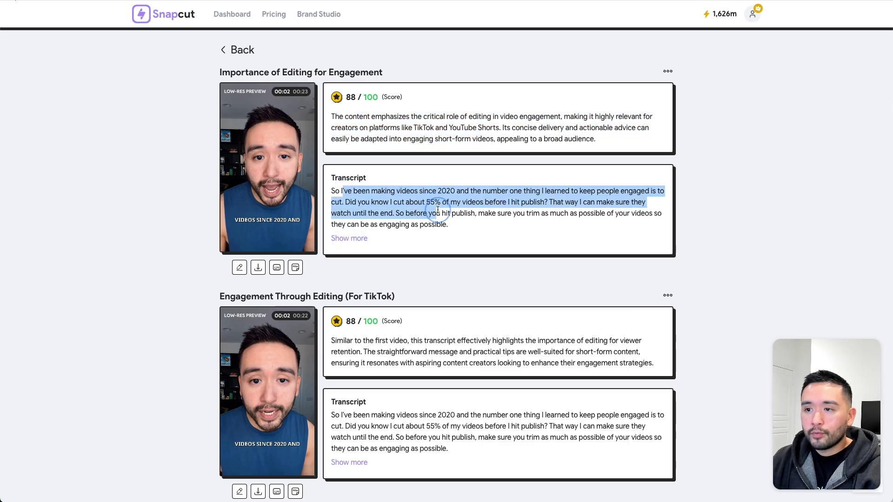
- Download the first clip's SRT captions and preview the file
click(276, 269)
drag(567, 122, 518, 92)
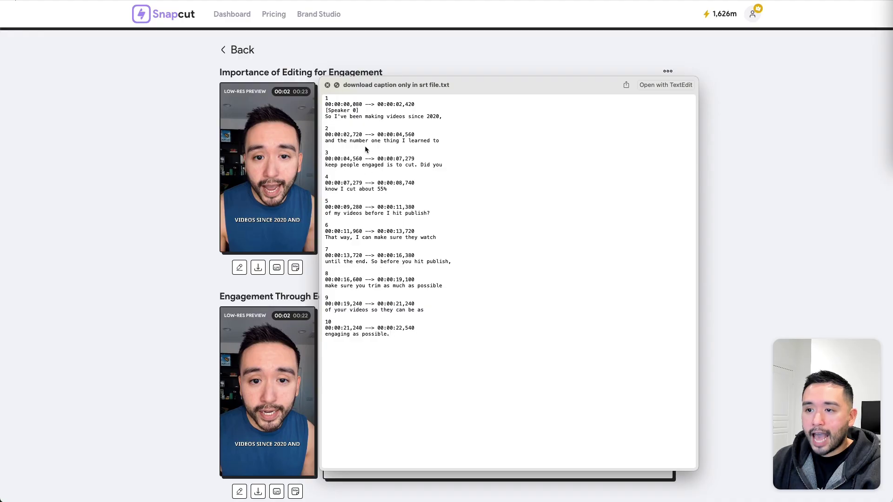
key(space)
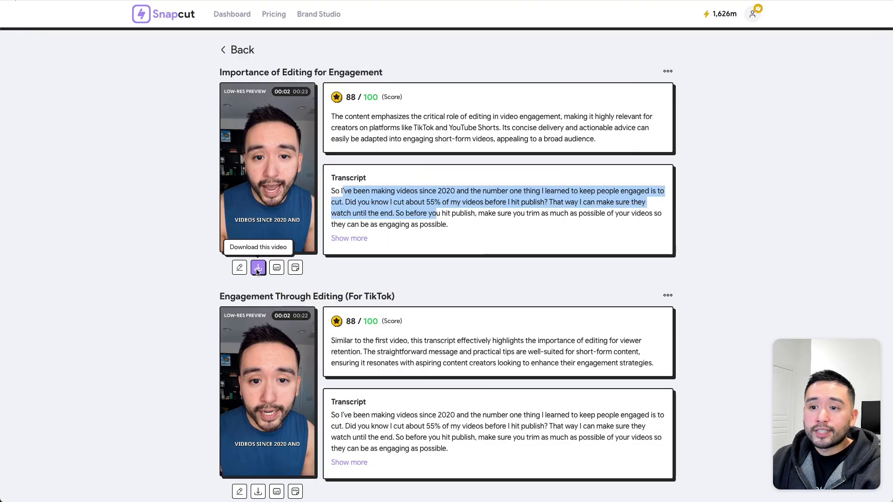
- Preview the downloaded MP4 clip in Quick Look, then close it
mouse_move(260, 250)
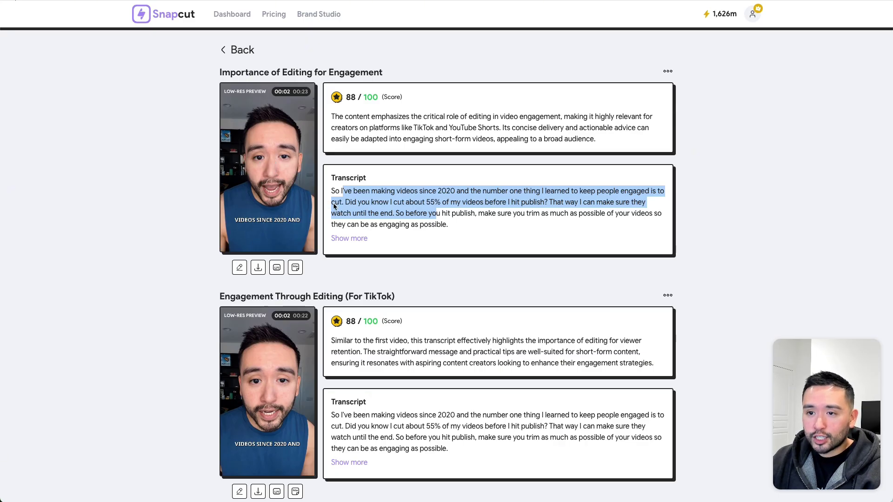
key(space)
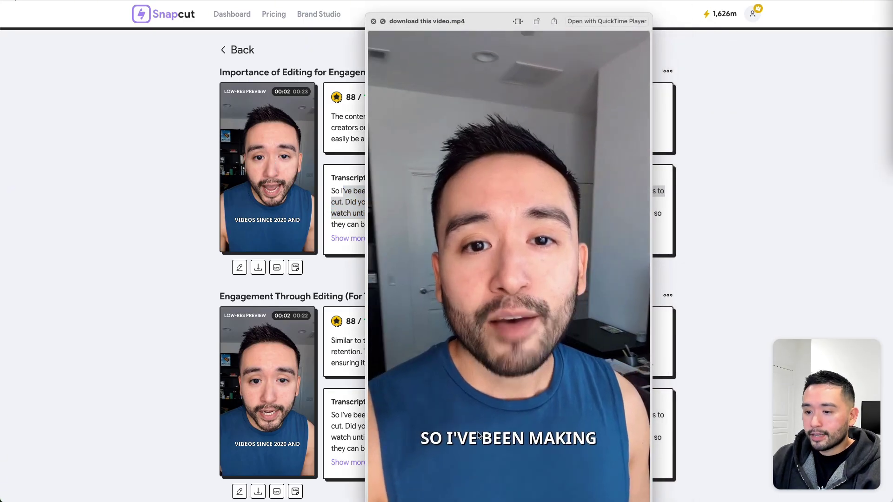
drag(493, 19, 491, 4)
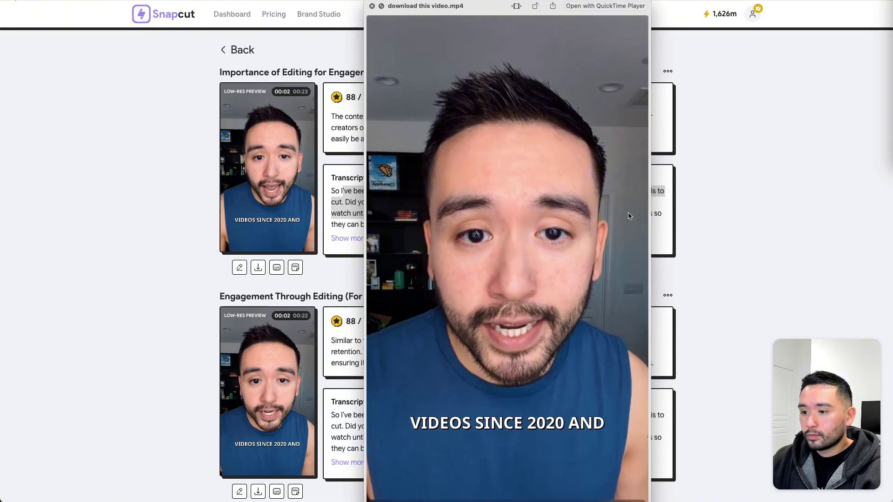
double_click(404, 9)
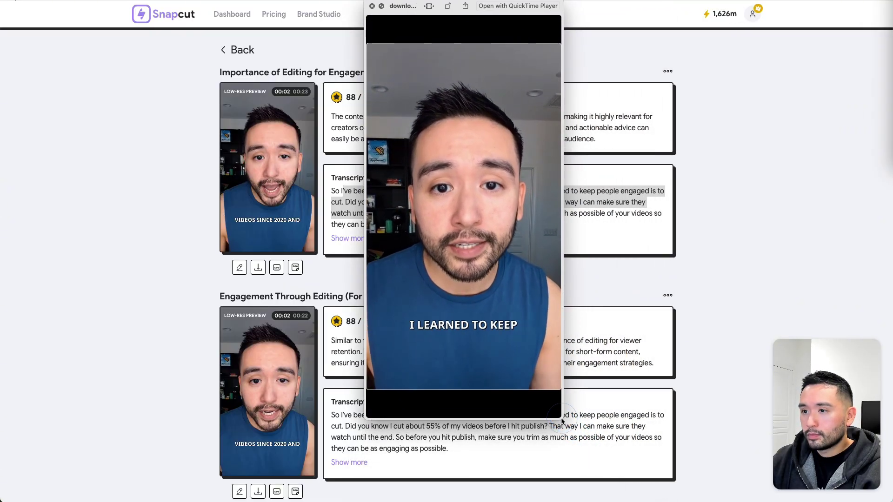
drag(404, 9, 409, 35)
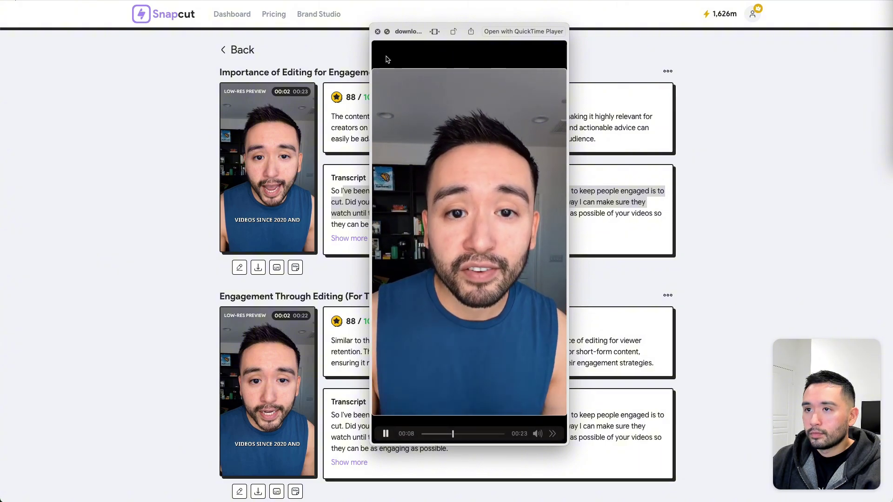
click(238, 272)
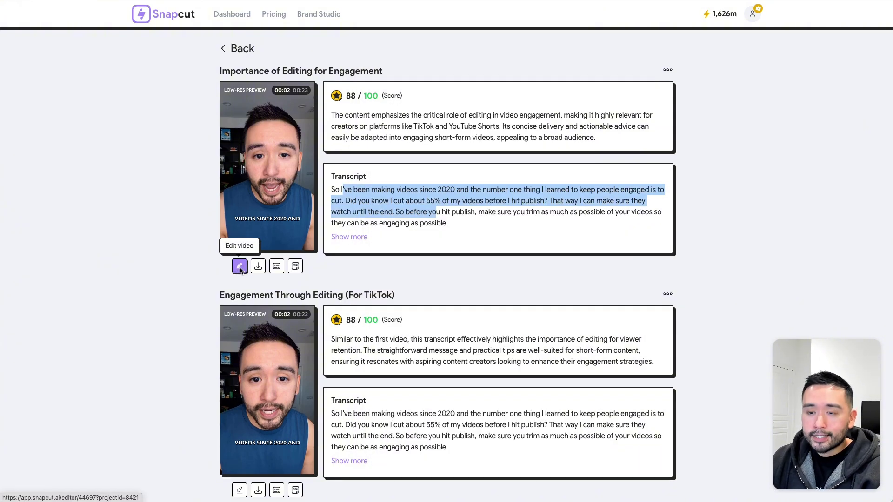
- Open the first clip in the editor and compare MONTE, SIMPLE, COMI and Blu before settling on KARA
click(240, 267)
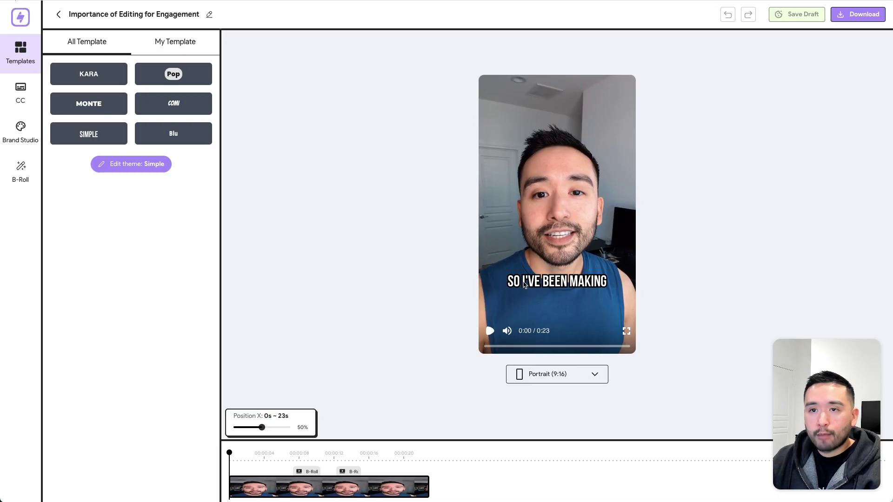
click(99, 80)
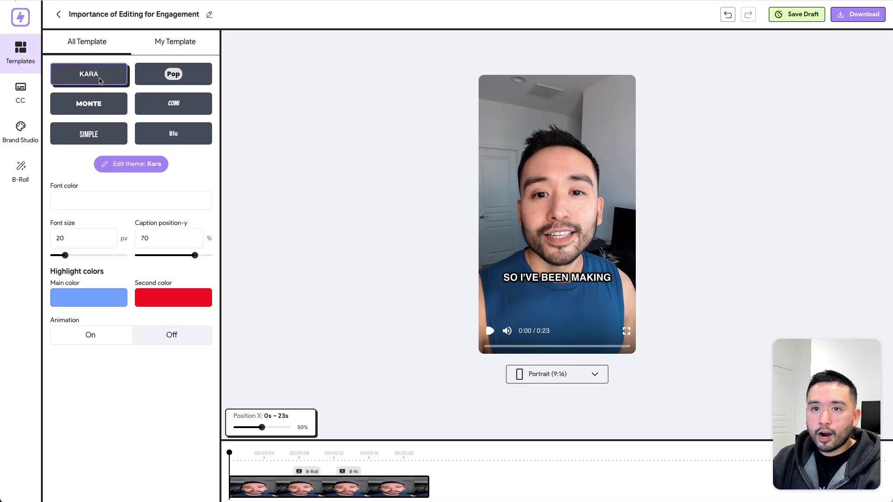
click(101, 105)
click(103, 136)
click(173, 104)
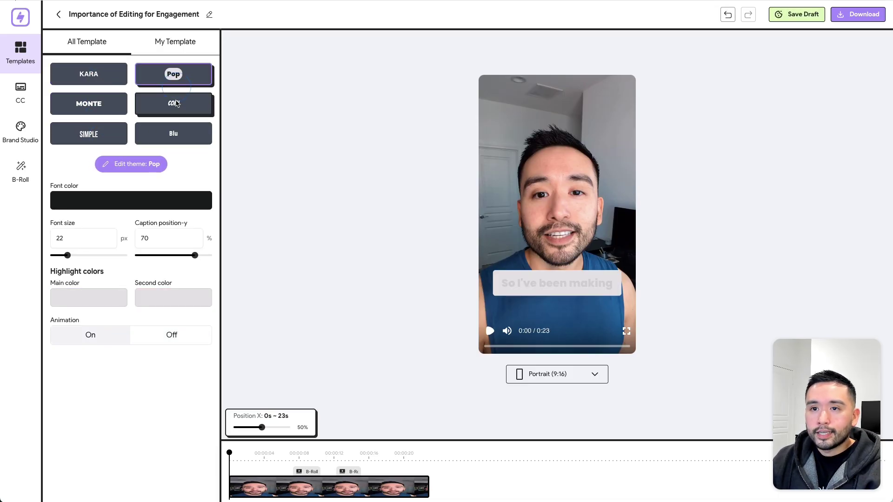
click(172, 139)
click(86, 104)
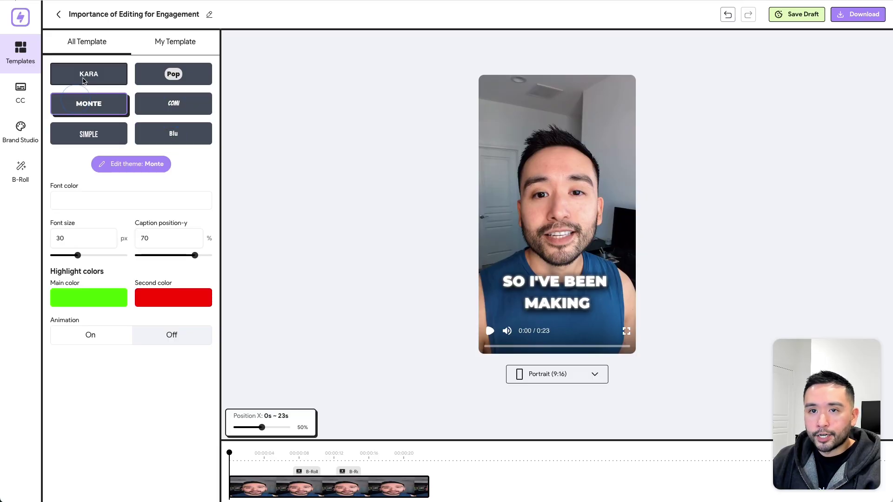
click(90, 77)
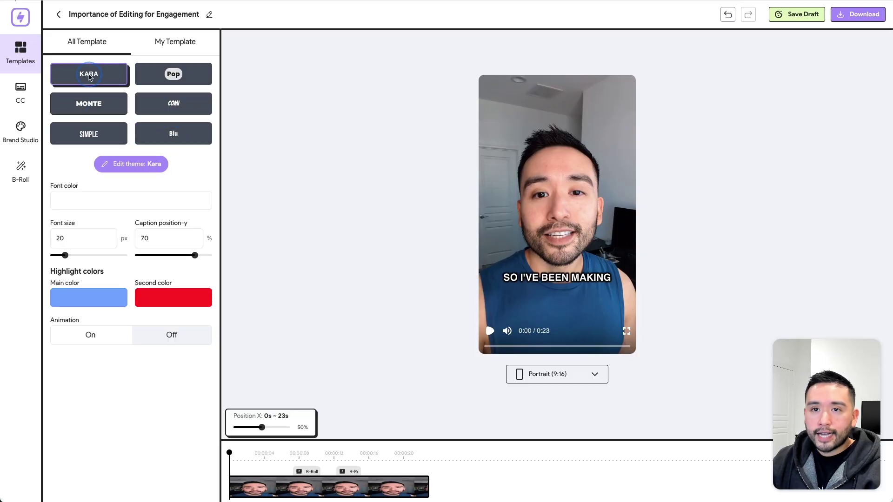
- Make the caption font bright red (255, 0, 0) and lower the captions to 73%
click(80, 201)
click(130, 224)
drag(130, 225, 180, 209)
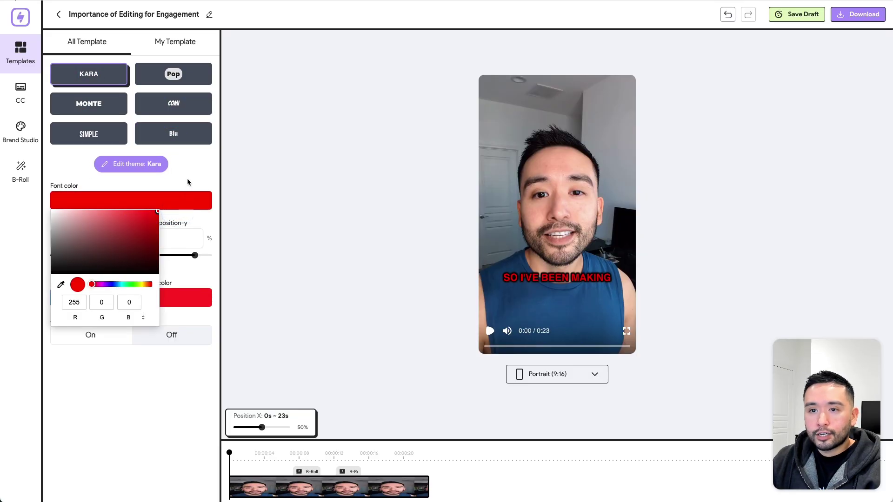
click(188, 179)
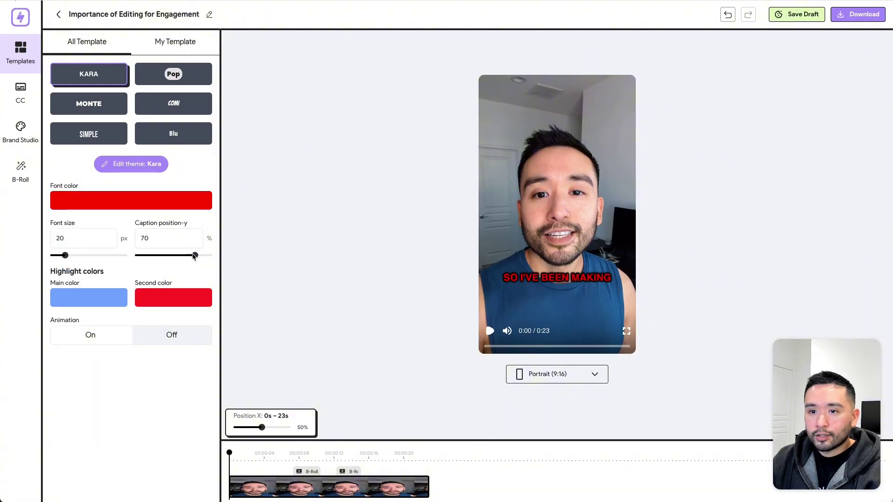
drag(194, 255, 198, 255)
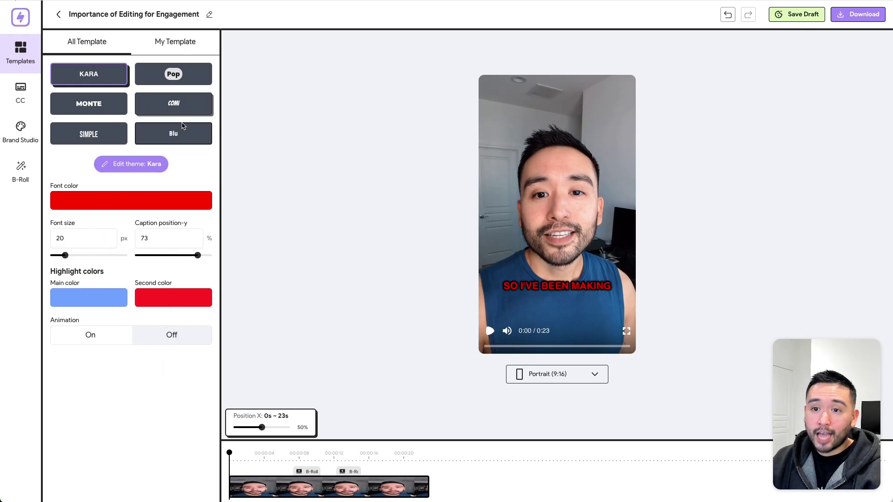
- Apply the SIMPLE template and edit it, keeping Bebas Neue Light with a medium shadow
click(168, 47)
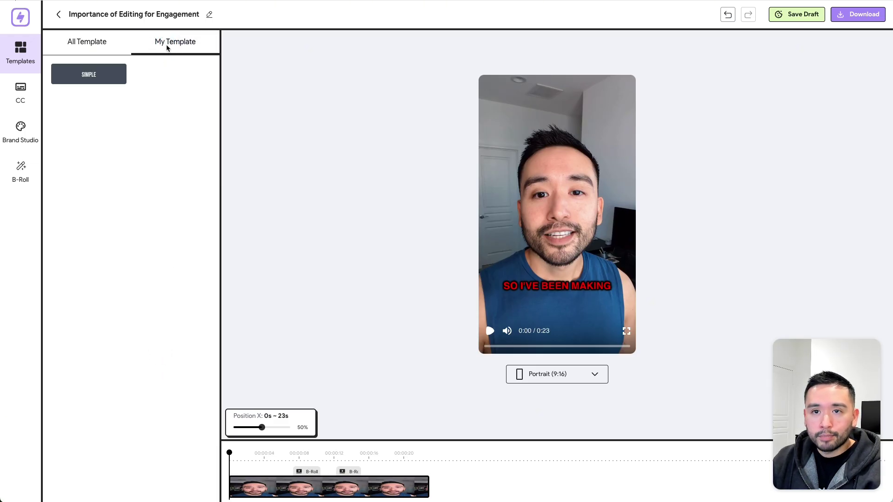
click(85, 79)
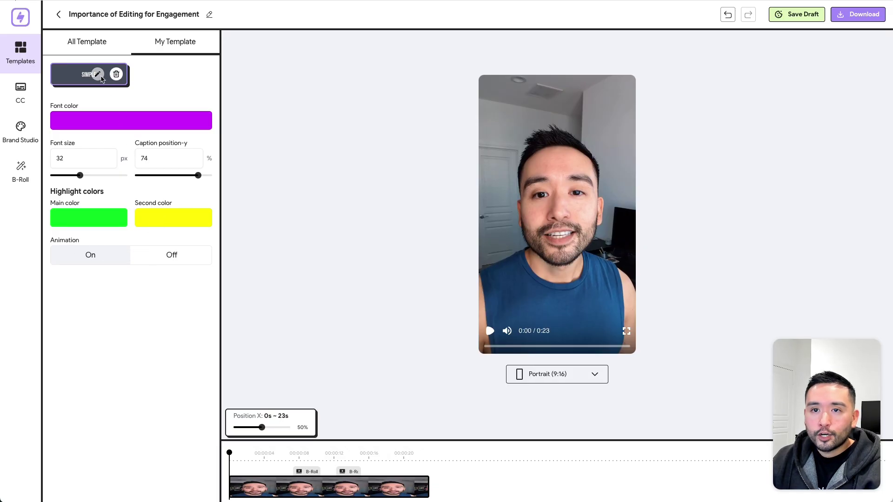
click(97, 75)
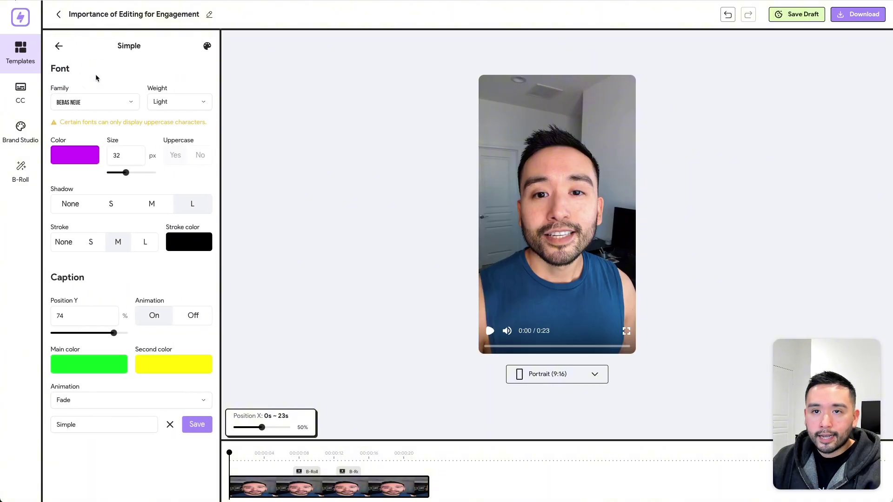
click(130, 102)
click(138, 68)
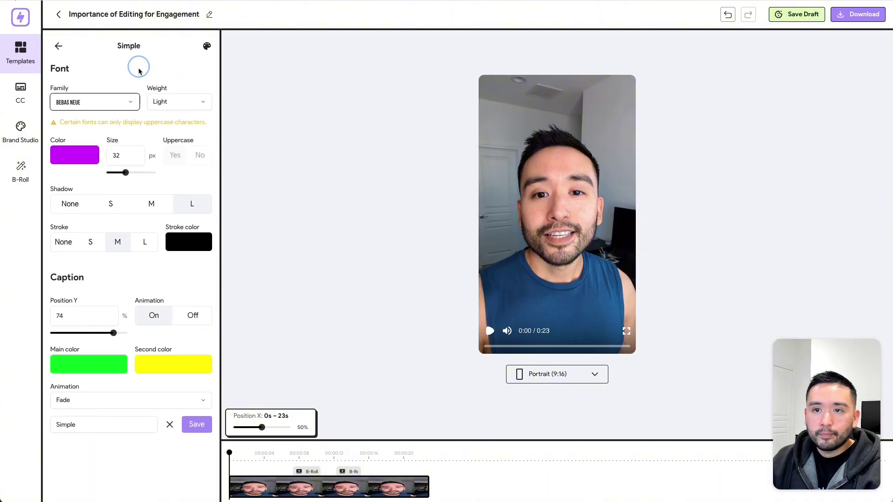
click(167, 111)
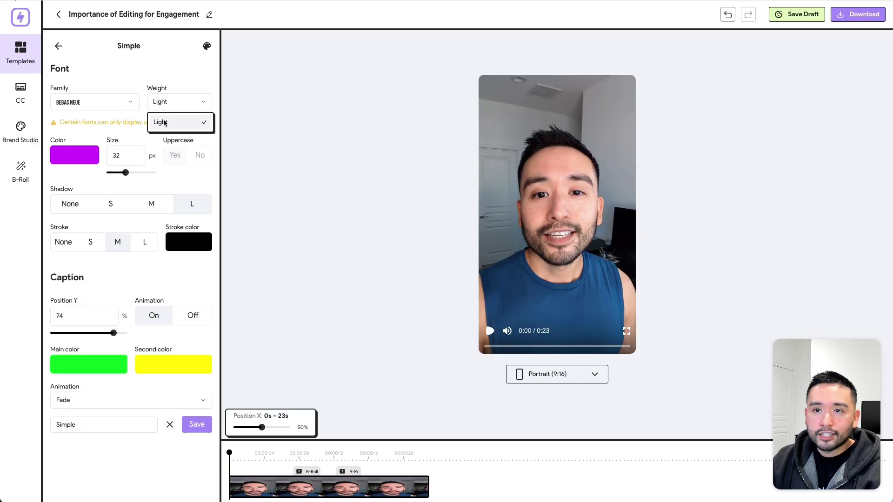
click(183, 80)
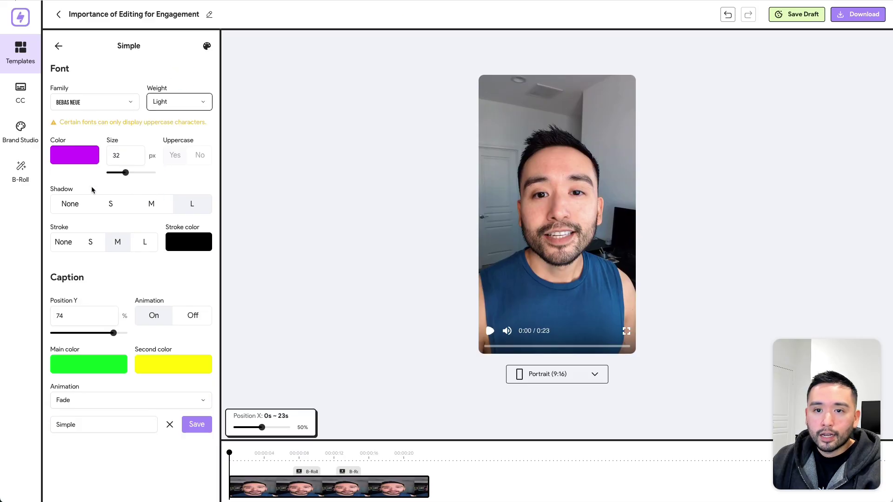
click(152, 205)
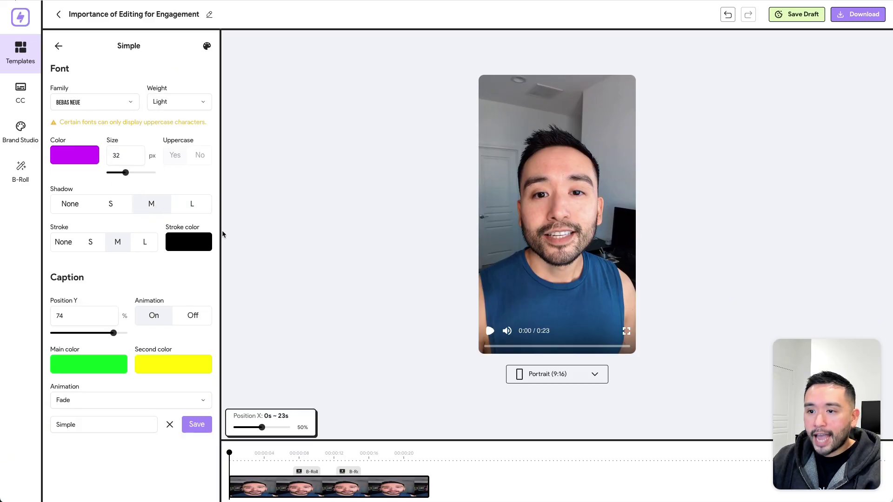
- Preview the captions while comparing small, medium and large shadows, ending on large
click(490, 331)
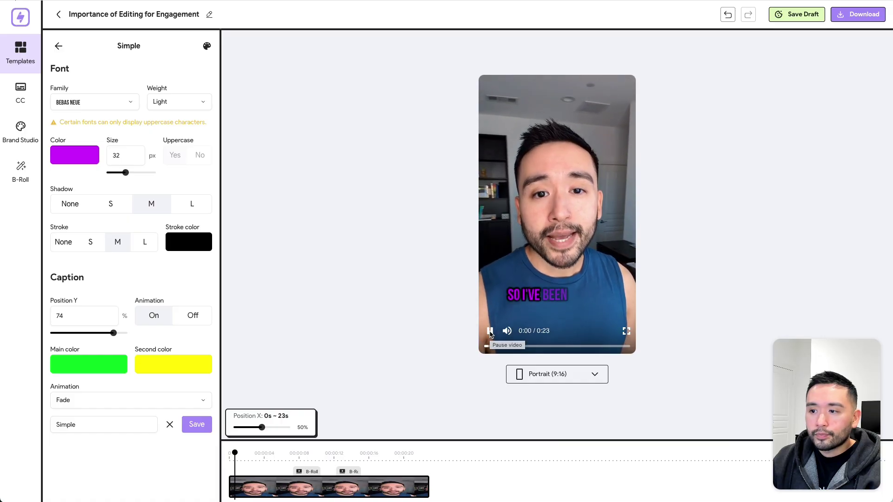
click(149, 204)
click(120, 203)
click(149, 205)
click(194, 205)
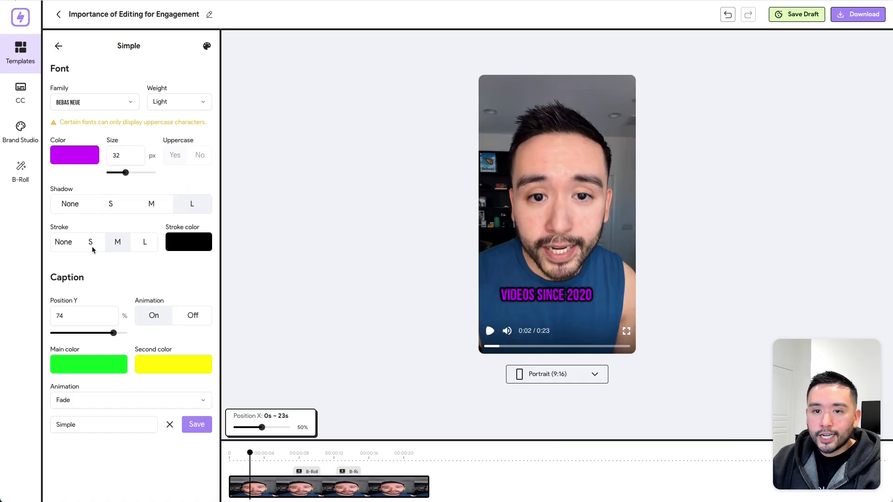
- Try Deep Diver, then set the animation to Fade and save the style as 'Simple Template'
click(105, 401)
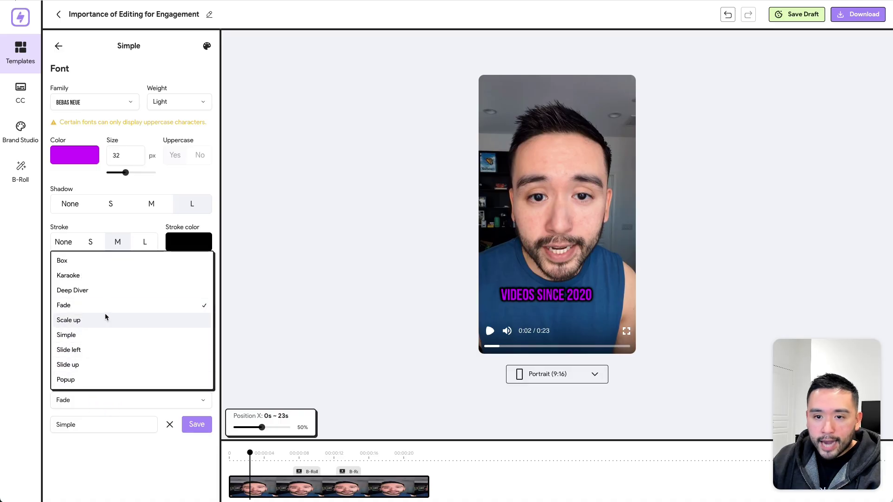
click(106, 289)
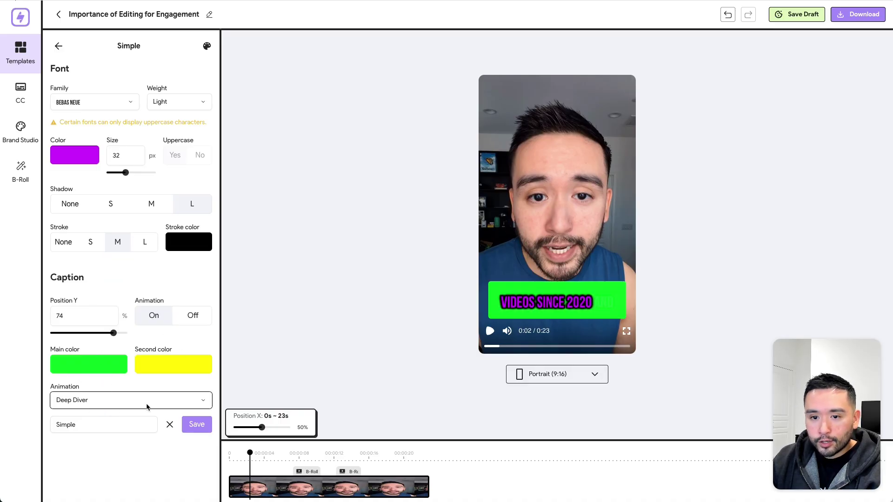
click(490, 331)
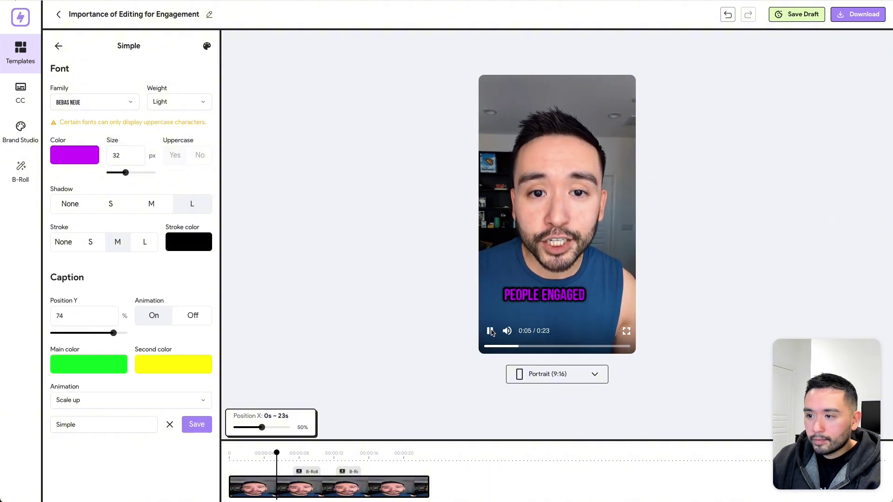
click(491, 331)
click(131, 399)
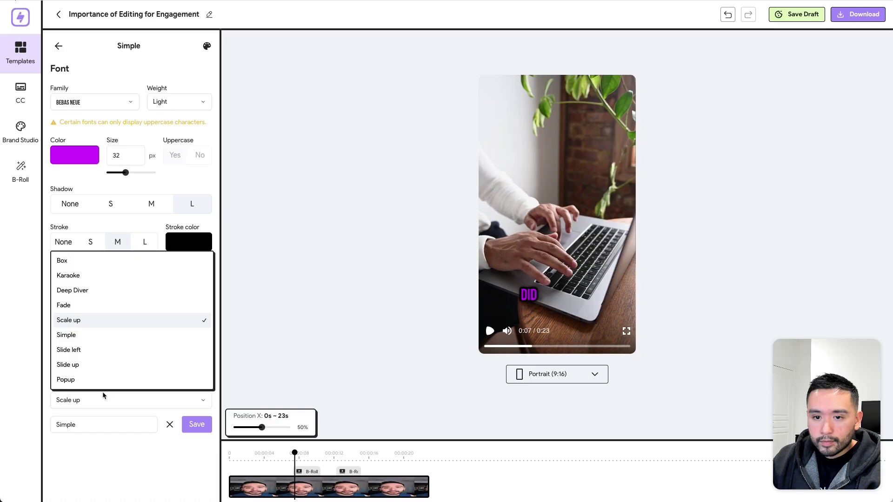
click(98, 303)
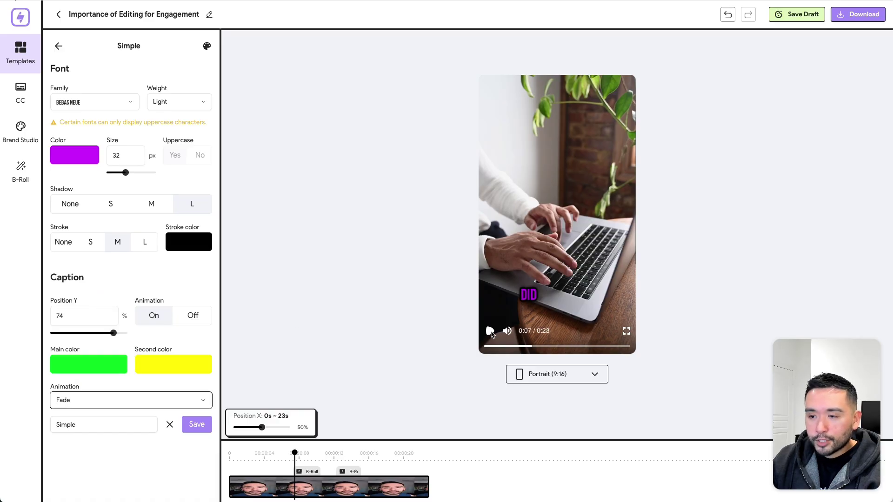
click(99, 427)
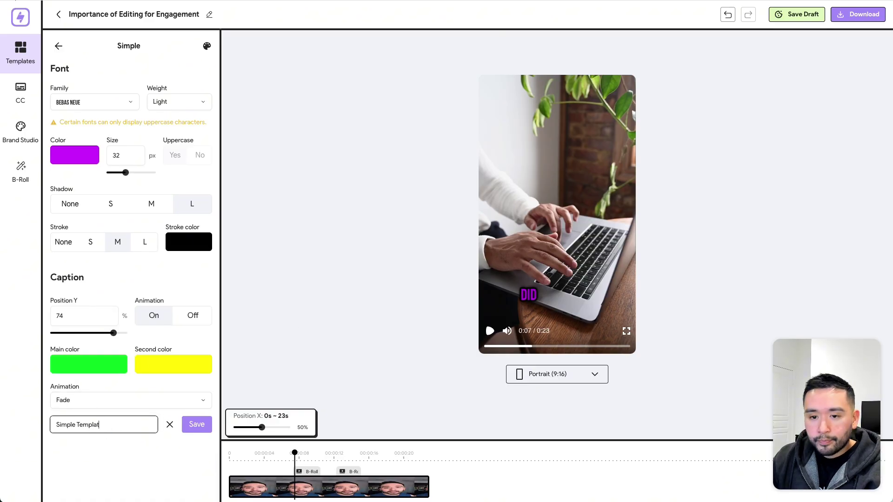
click(197, 424)
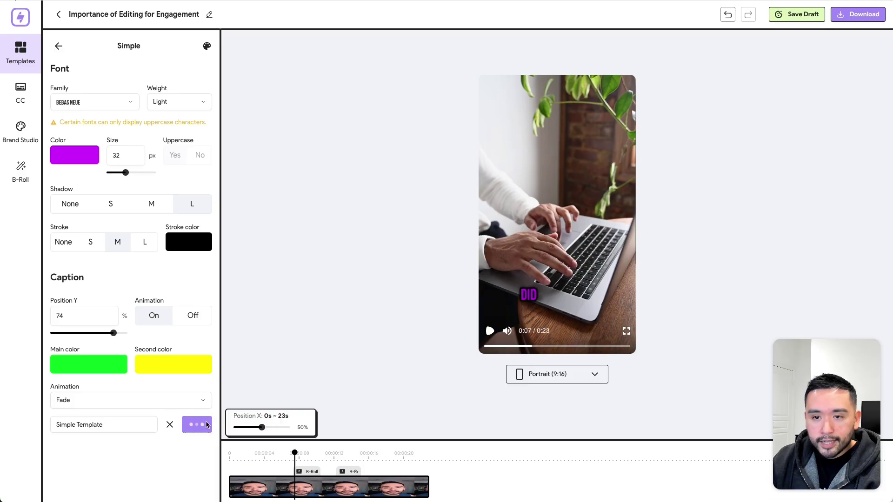
- Try KARA, then apply the saved Simple Template from My Templates
click(92, 42)
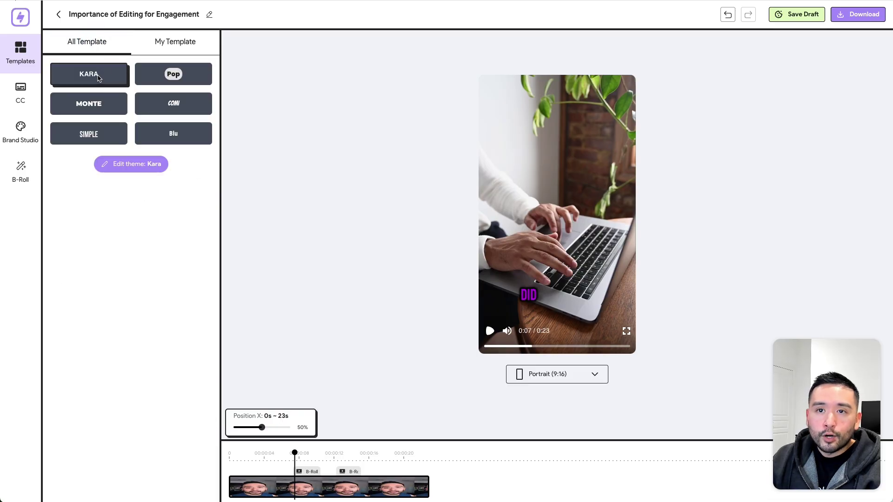
click(99, 78)
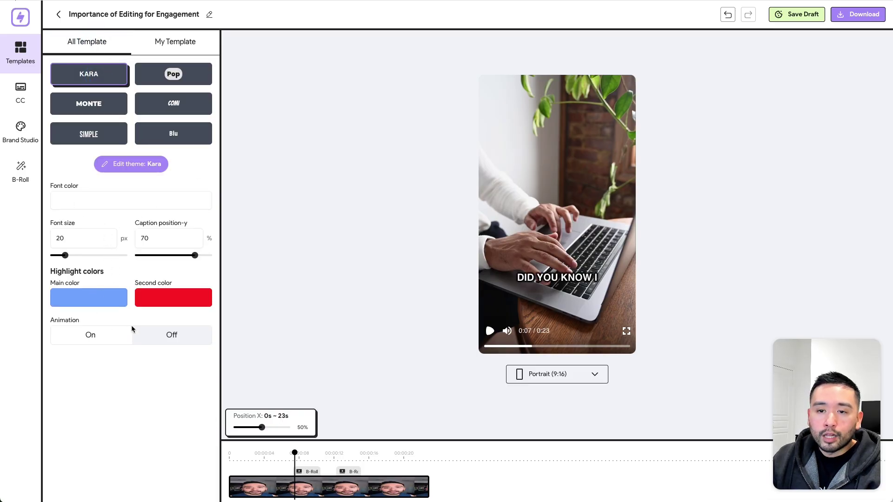
click(165, 39)
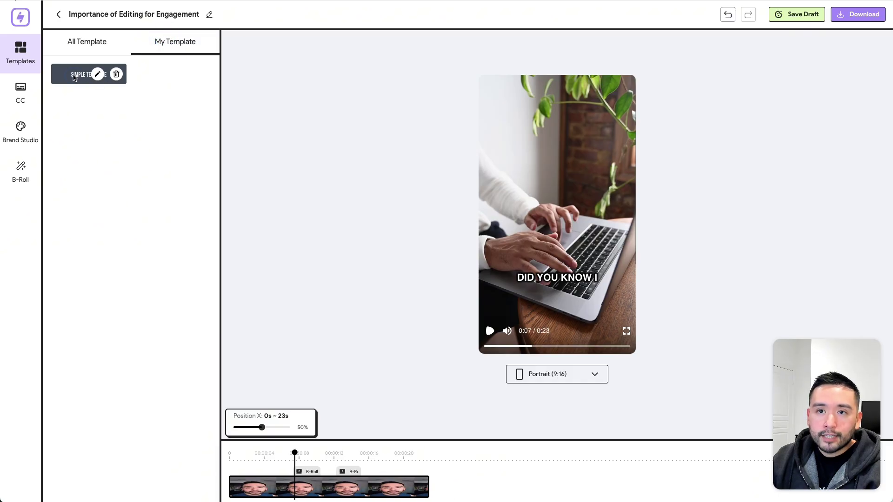
click(75, 77)
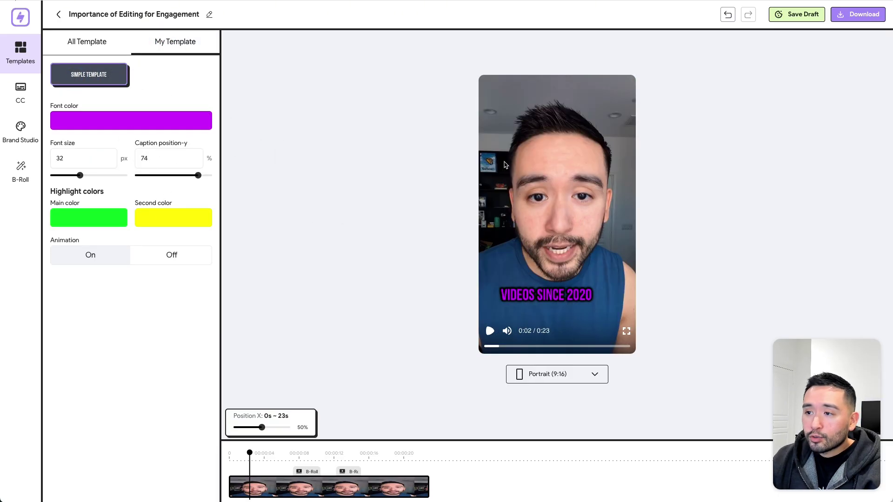
- Keep the Portrait (9:16) aspect ratio and shift the video's Position X from 50% to about 45%
click(591, 374)
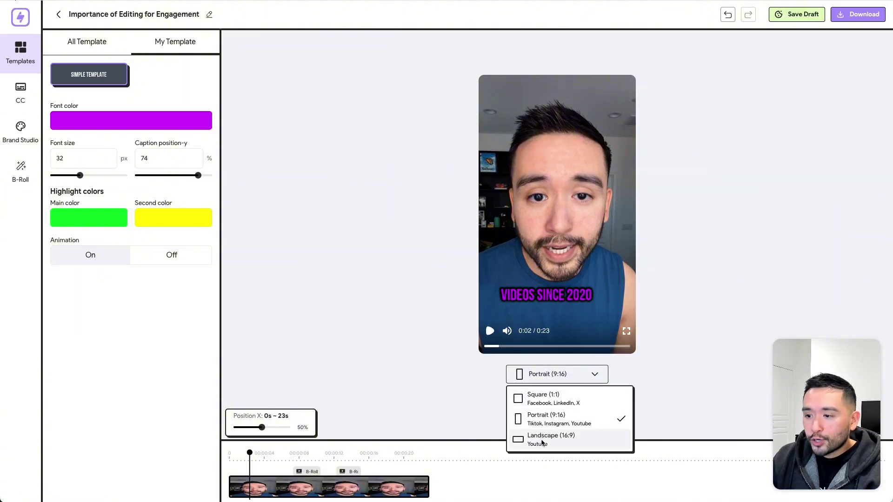
key(Escape)
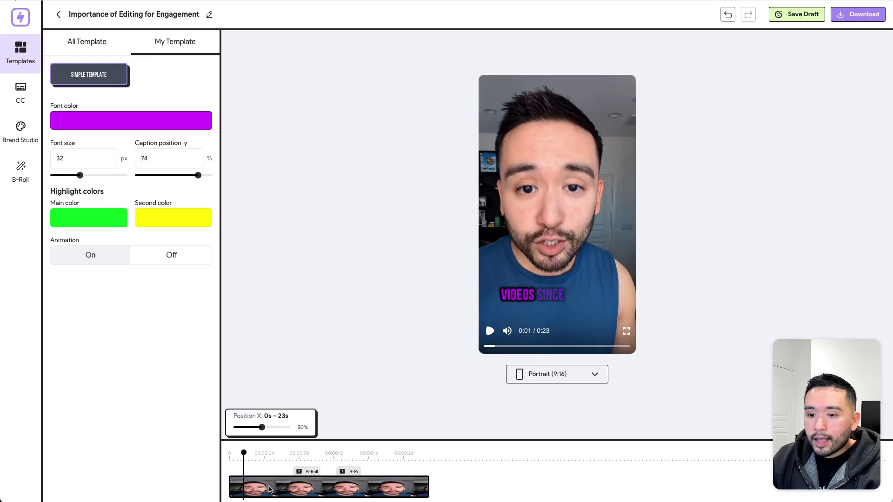
click(265, 486)
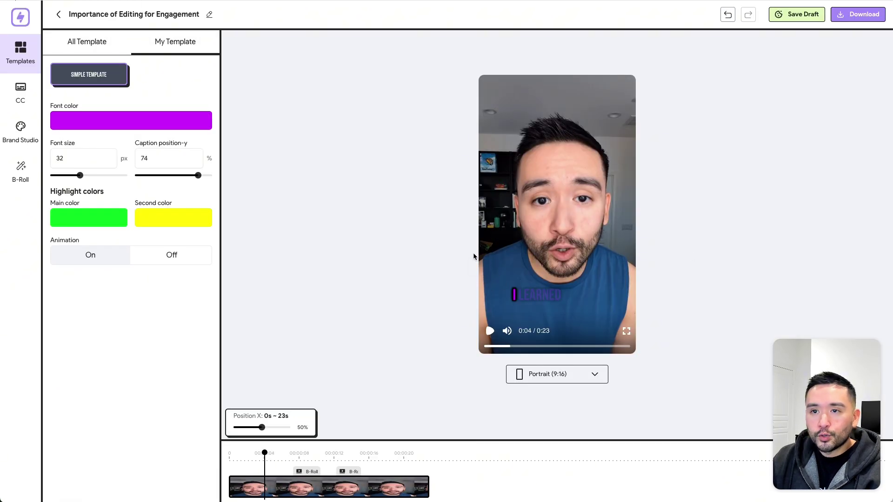
drag(262, 427, 258, 428)
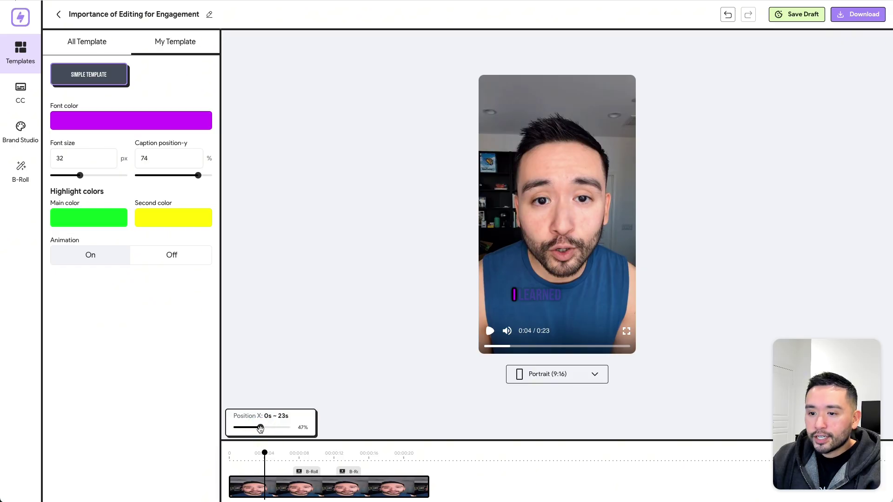
- Colour the words 'since' and '2020' in the second caption green
click(21, 92)
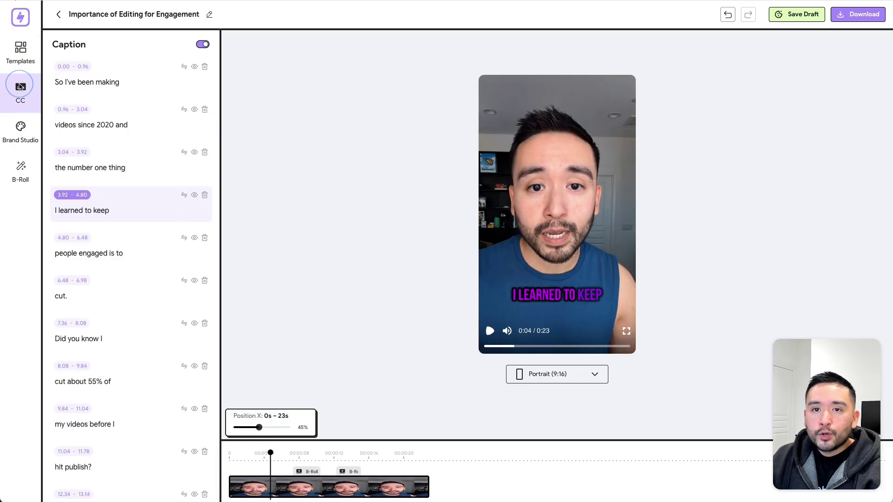
click(98, 126)
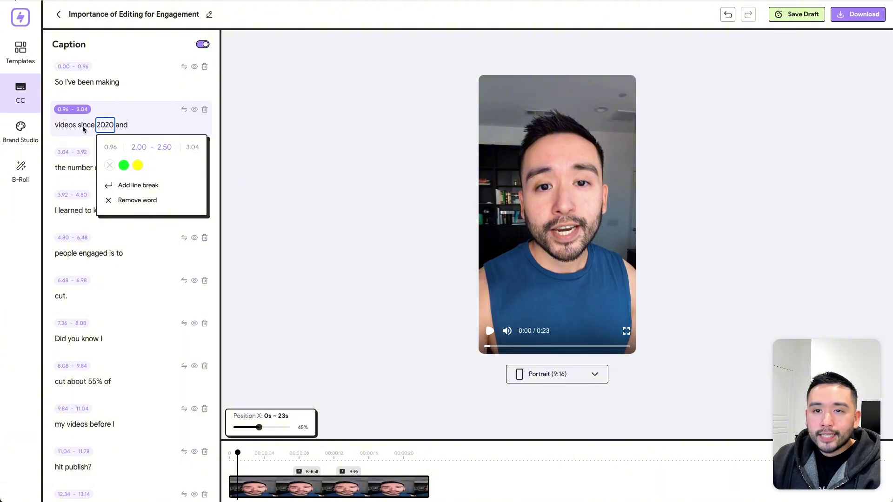
click(86, 125)
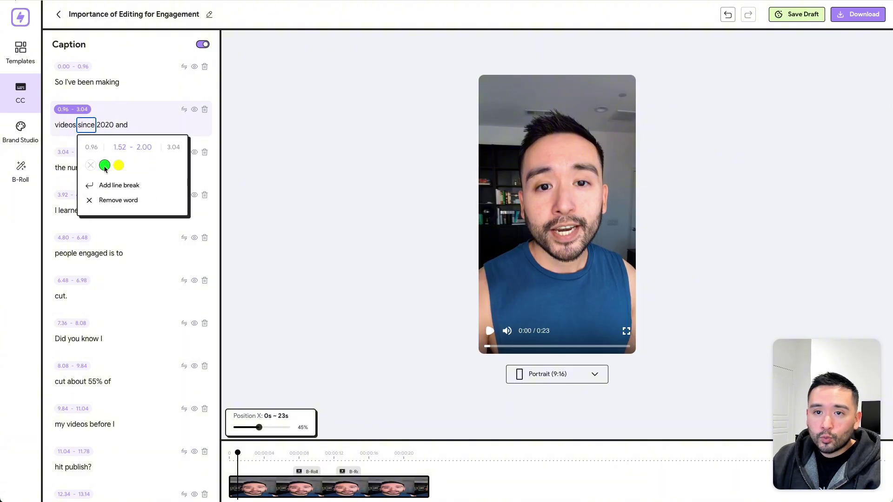
click(105, 166)
click(103, 125)
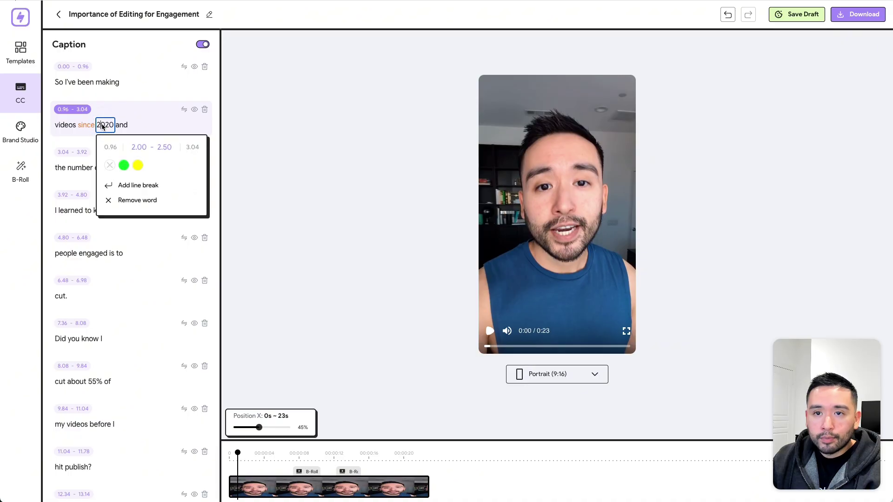
click(124, 165)
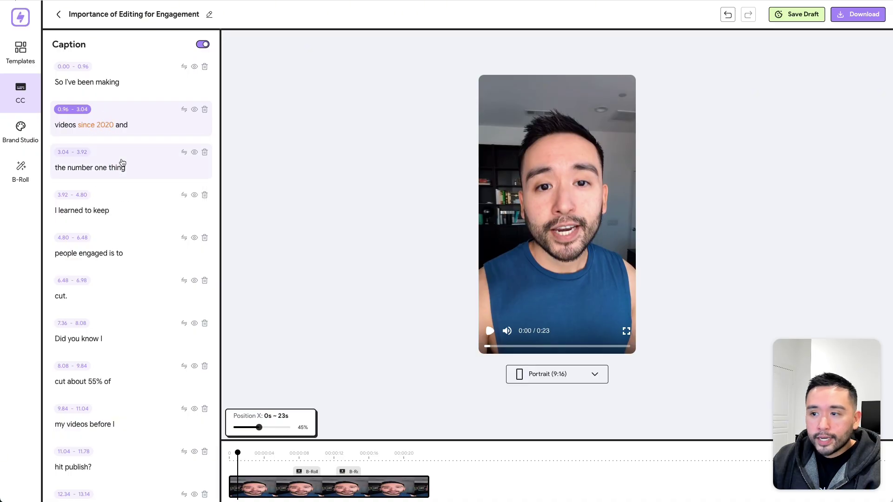
click(104, 125)
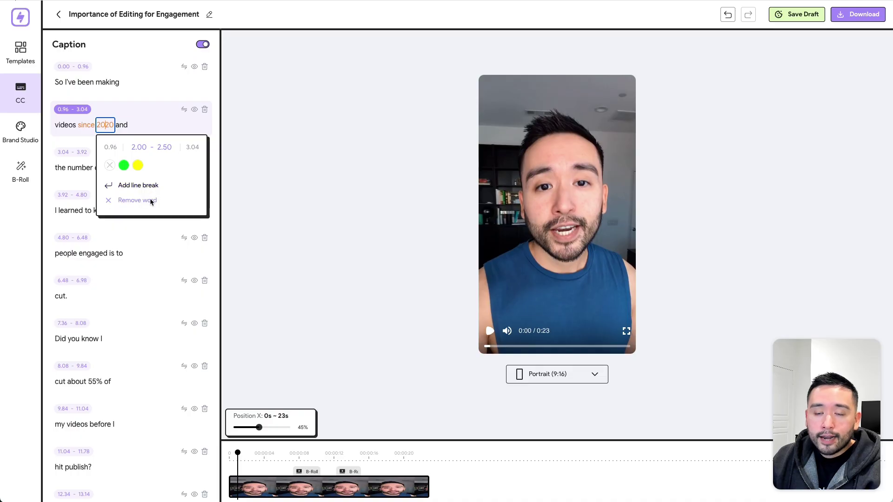
- Play the preview to check the green highlights, pausing briefly at 0:02
click(491, 331)
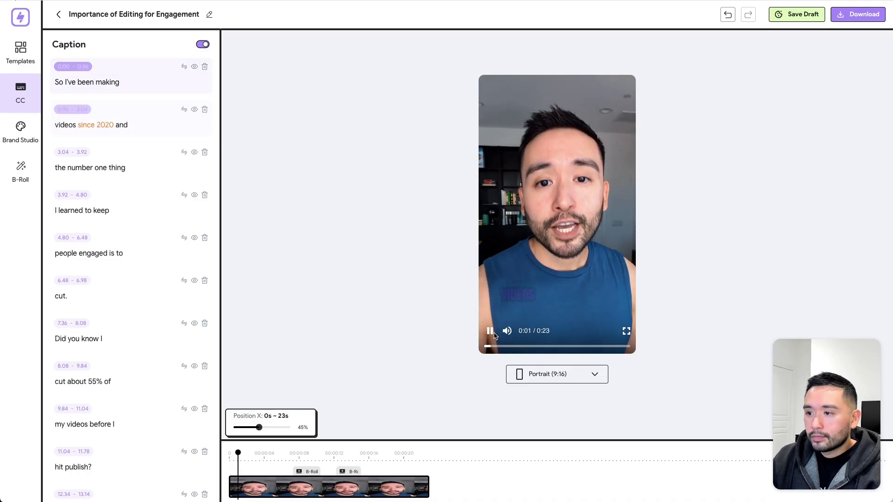
click(490, 331)
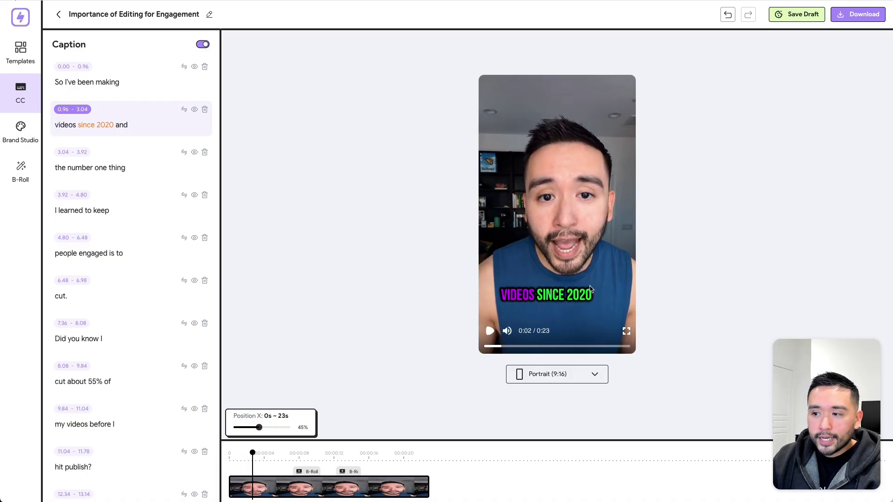
click(490, 331)
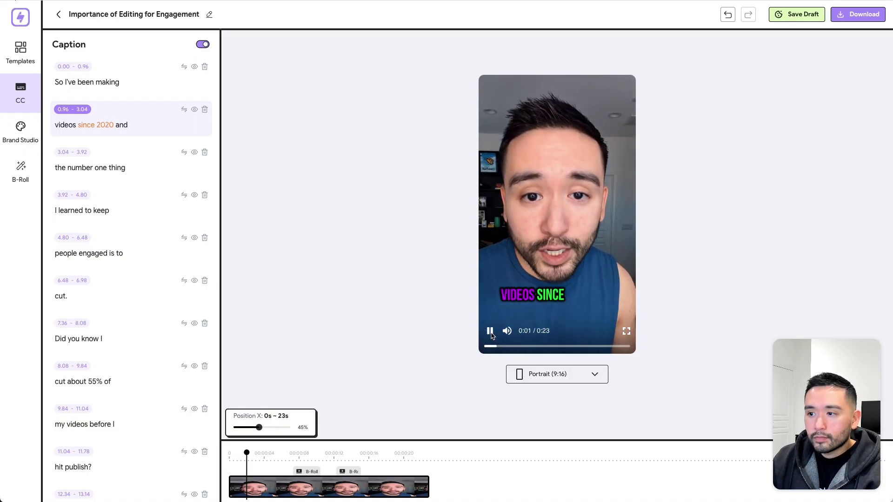
- Set the 'videos since 2020 and' caption's vertical position to 1%
click(184, 109)
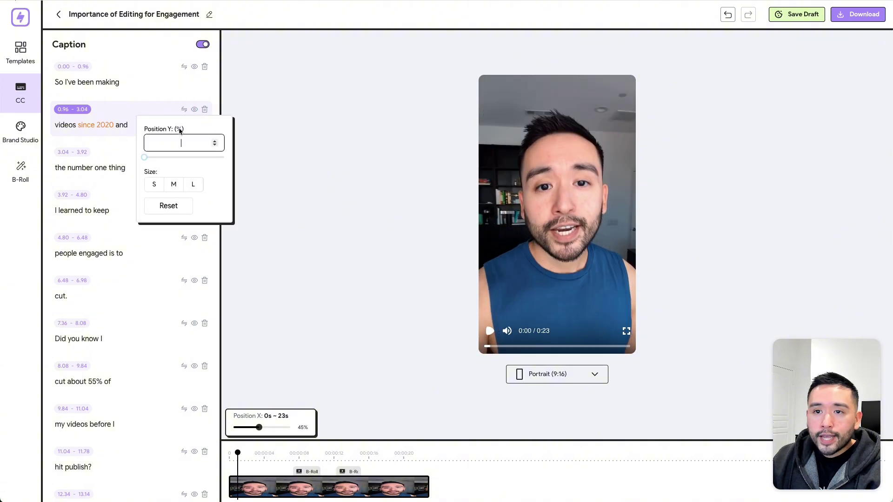
click(214, 141)
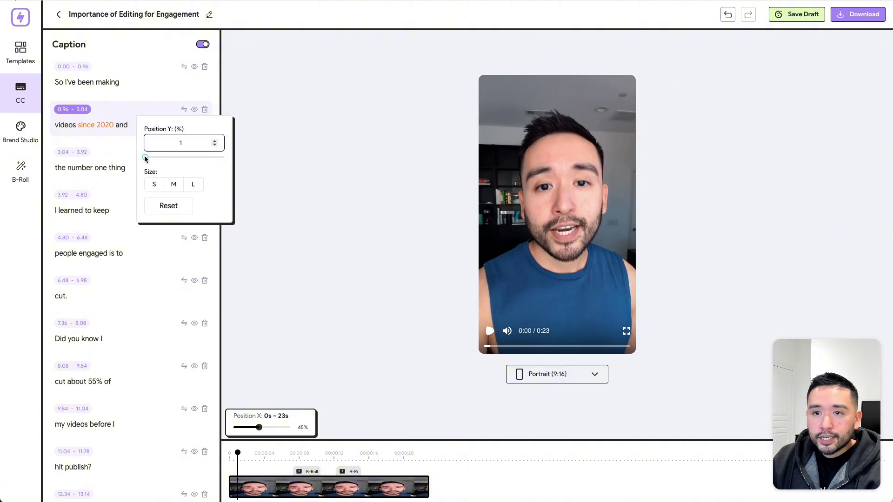
click(194, 110)
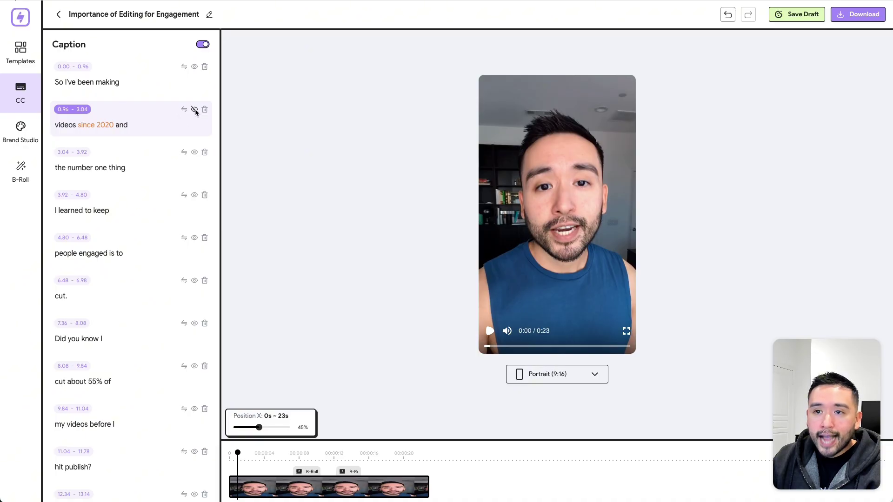
- Enable the Content Machine brand kit in Brand Studio and preview the Outro near the end
click(19, 135)
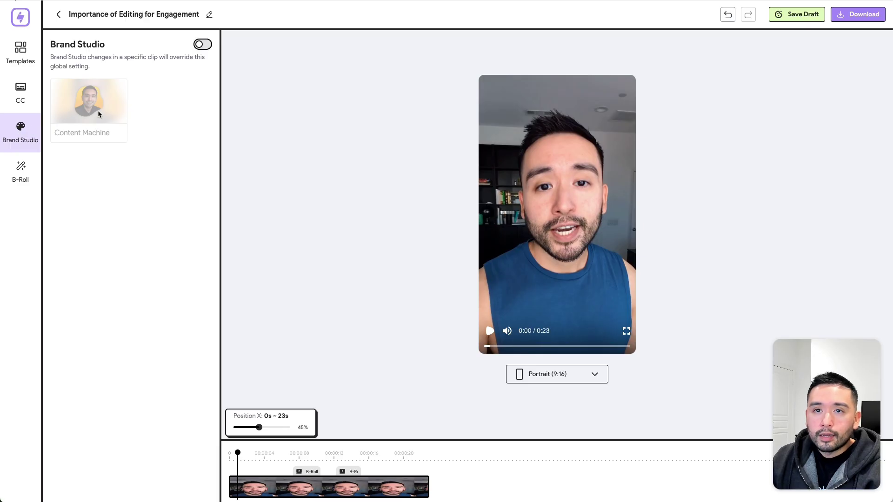
click(203, 45)
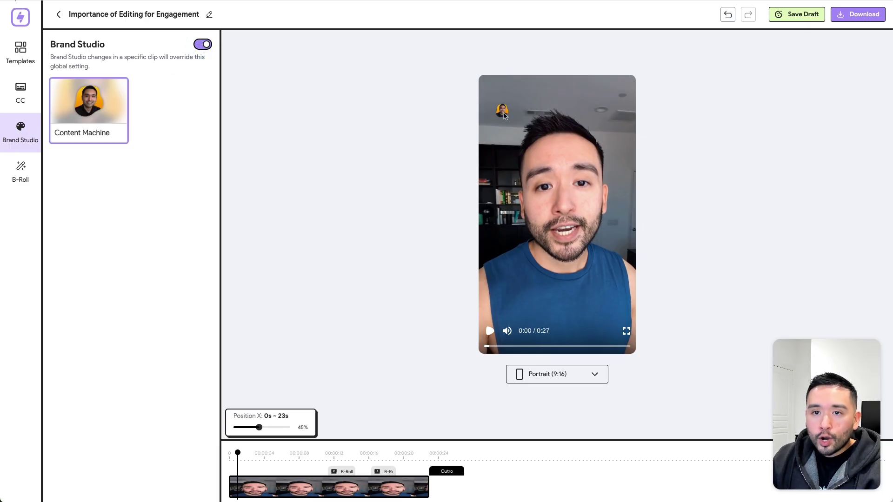
mouse_move(87, 130)
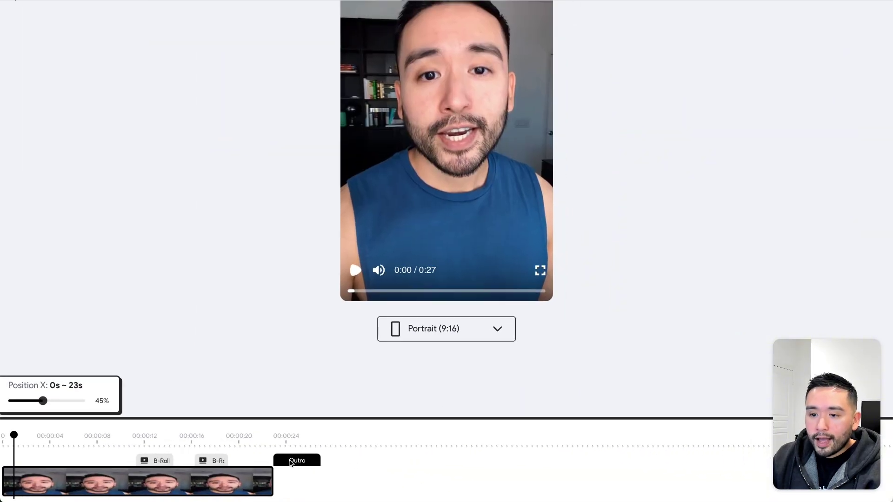
click(263, 448)
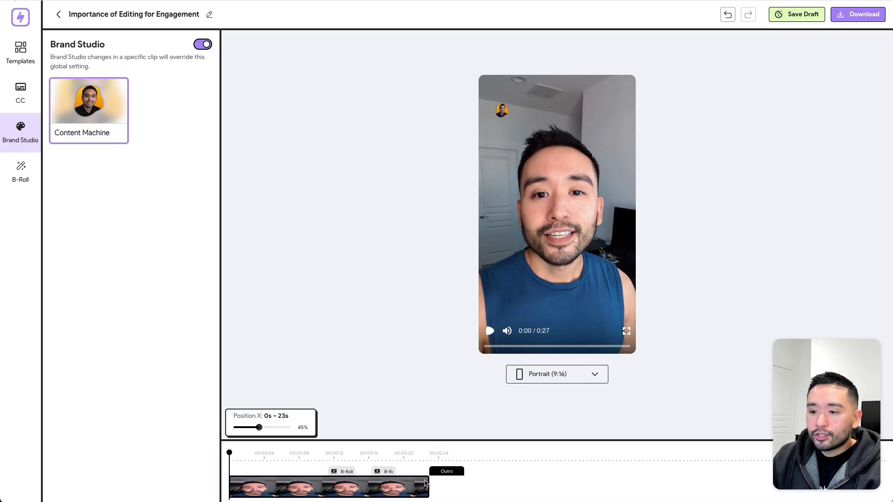
- Browse free stock videos and images for 'videos so they can be as engaging as possible', adding nothing
click(21, 173)
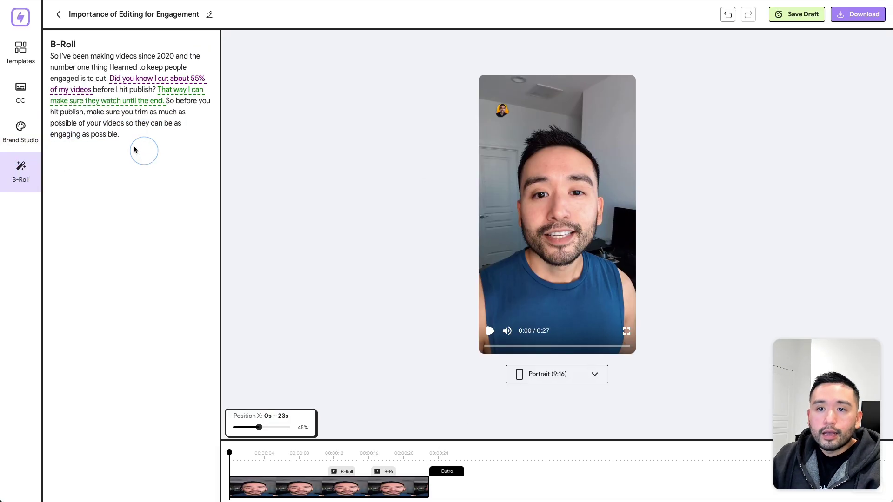
drag(103, 124, 117, 134)
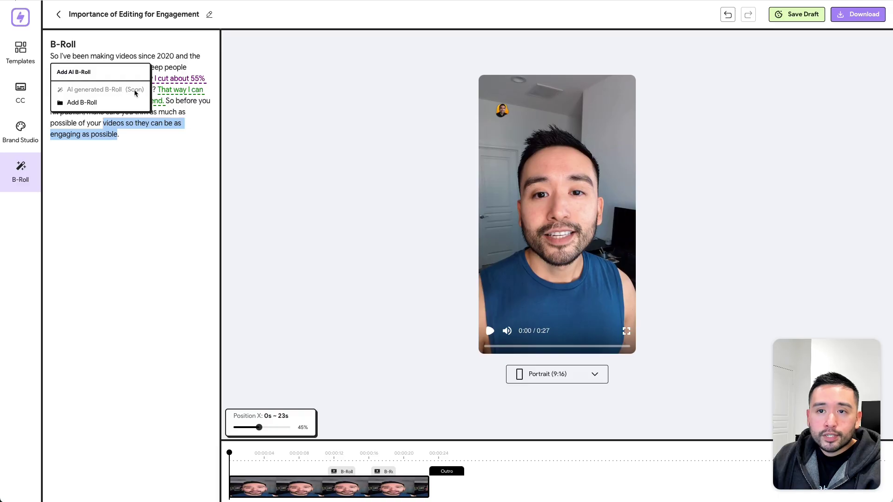
click(82, 102)
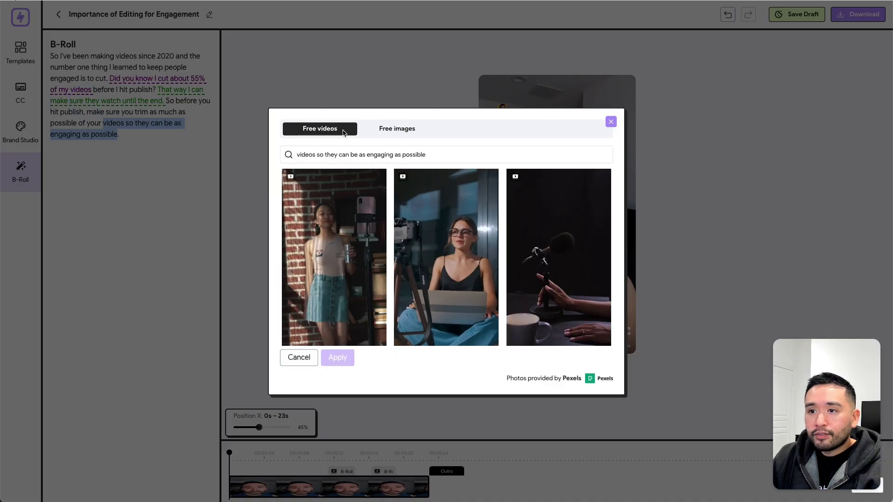
click(386, 130)
click(334, 129)
click(611, 121)
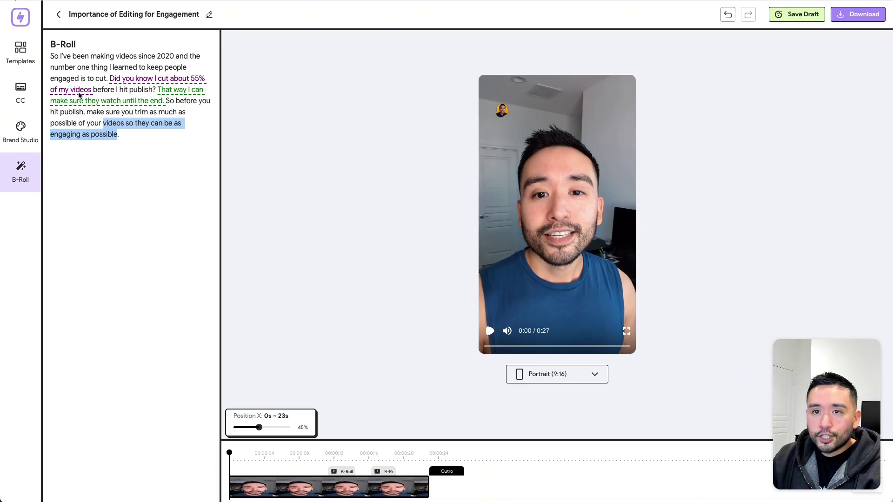
- Inspect the options of the purple and green B-roll phrases
click(116, 80)
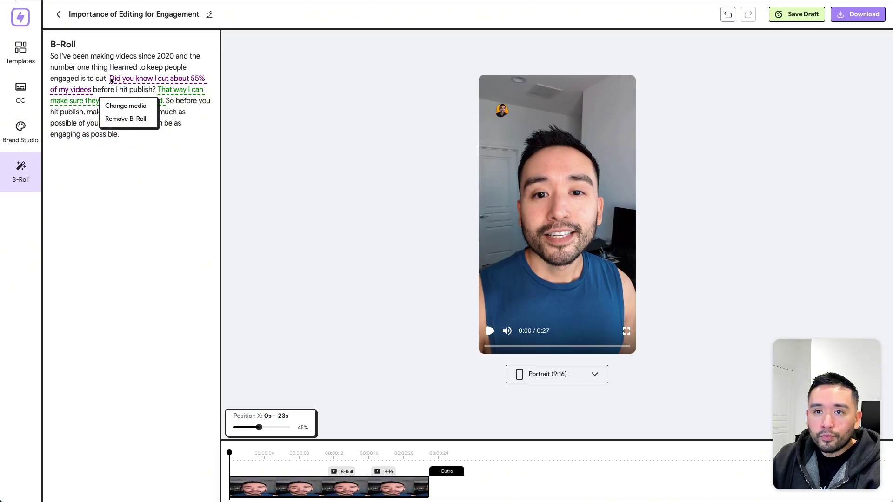
click(106, 84)
click(116, 81)
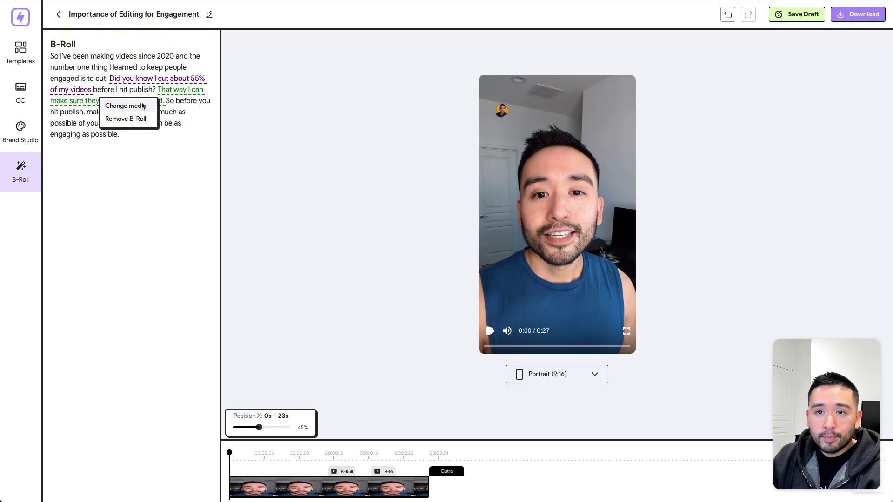
click(166, 89)
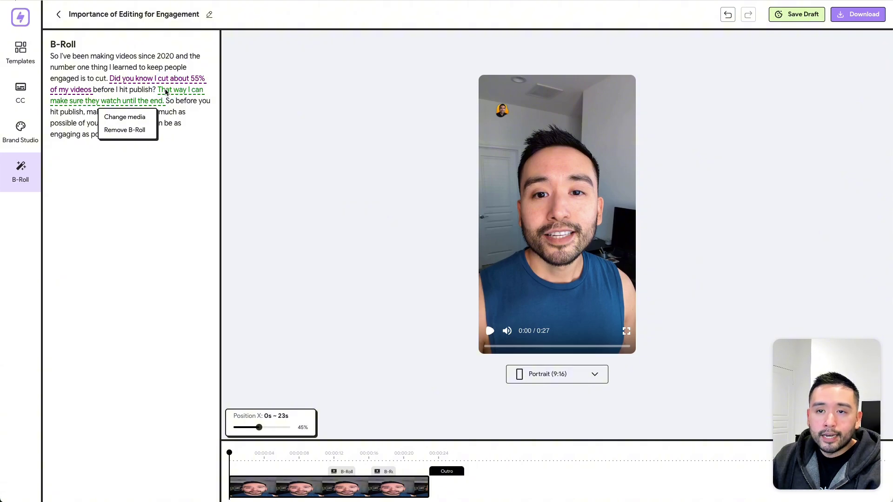
- Play the clip, pause at 0:26 on the 'Follow for more' outro, and show the brand settings
click(491, 332)
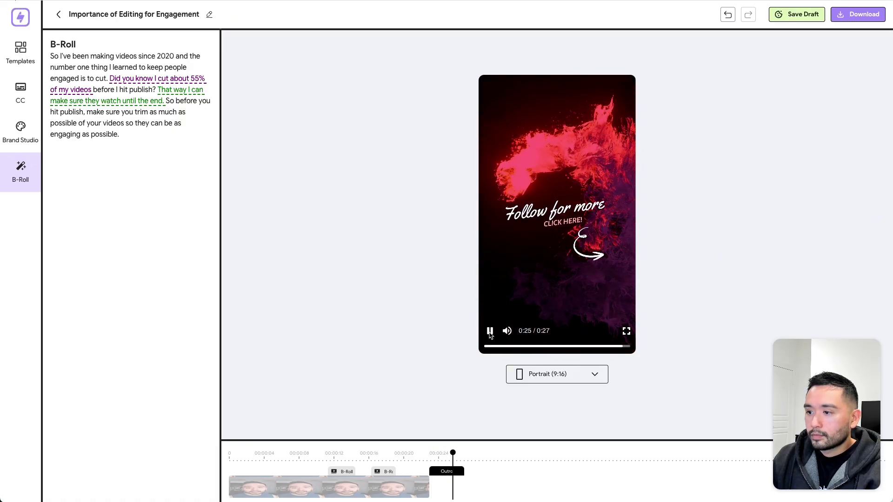
click(490, 330)
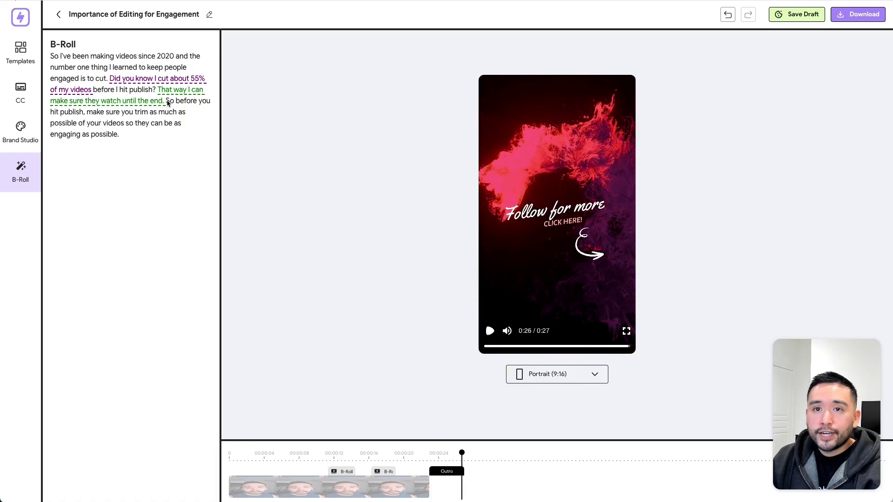
click(23, 134)
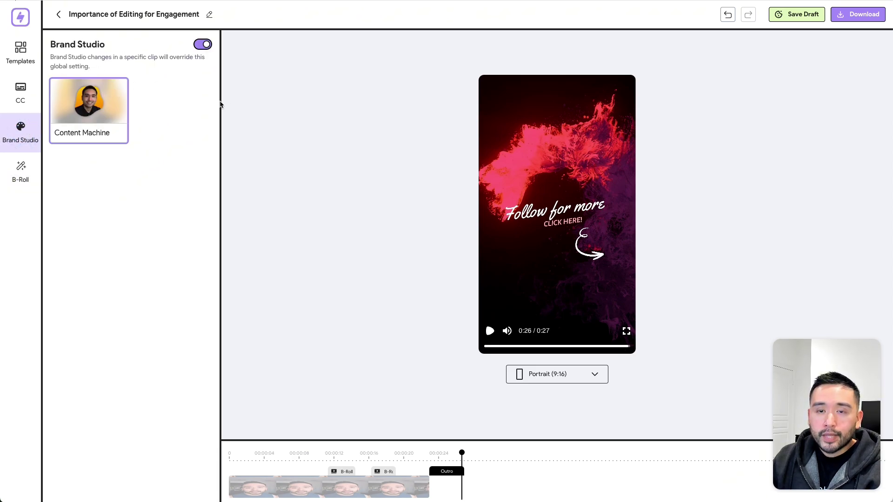
- Raise the 'videos since 2020 and' caption's Position Y to 18% and check it around 0:03
click(526, 347)
drag(531, 352, 502, 349)
click(21, 92)
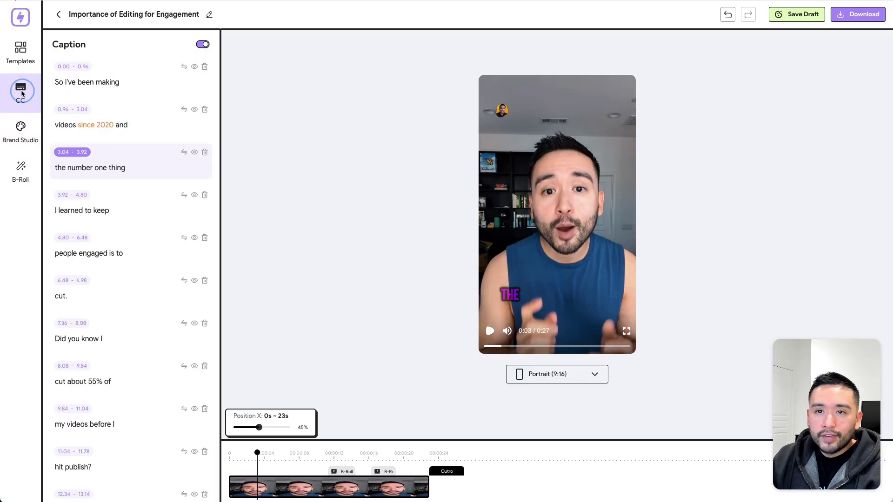
click(184, 111)
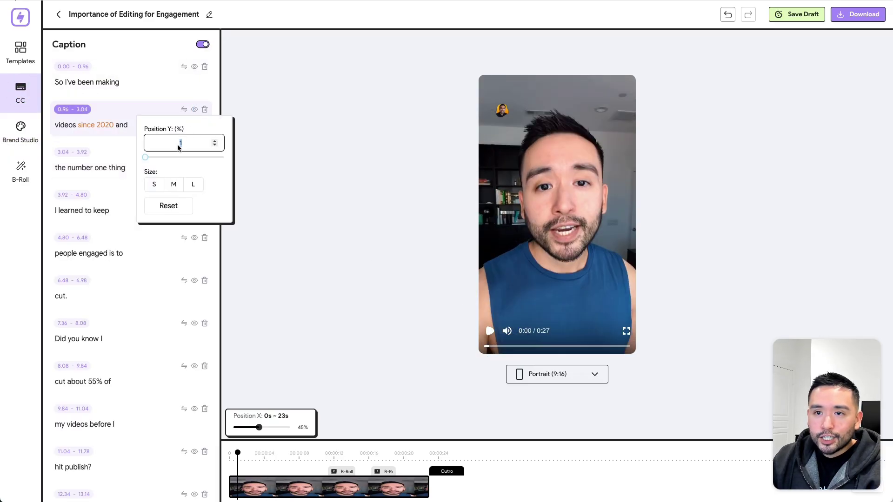
drag(144, 157, 158, 158)
click(125, 112)
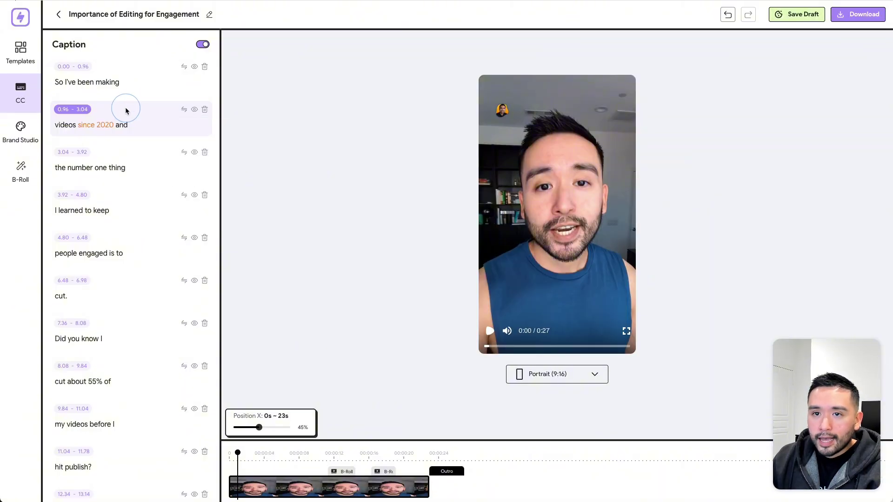
click(184, 109)
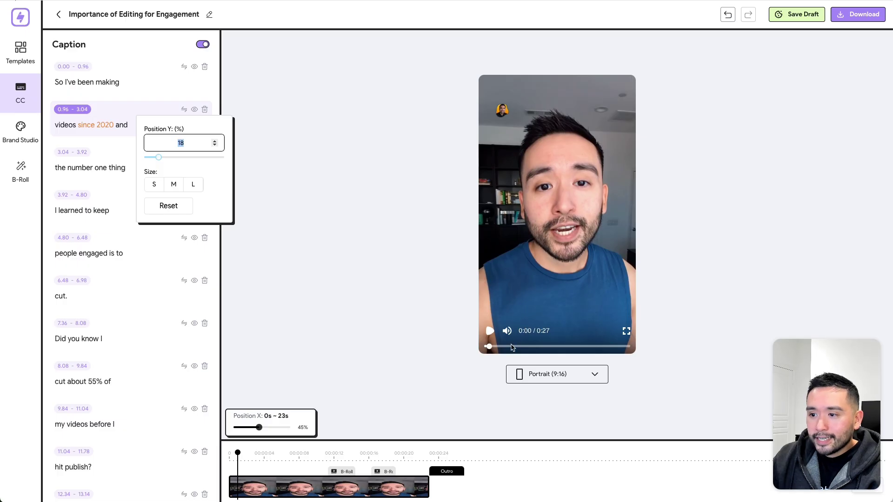
click(502, 347)
drag(502, 348, 499, 349)
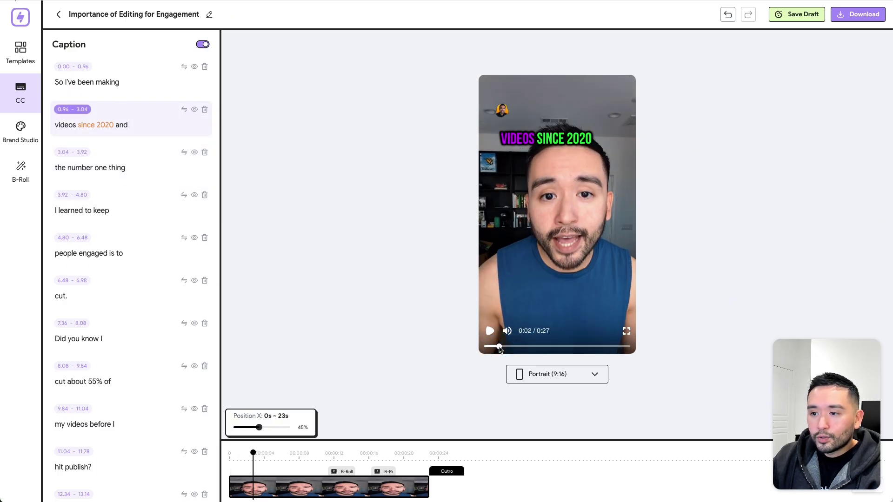
- Step the caption's Position Y down to 9 and check it in the preview
click(184, 111)
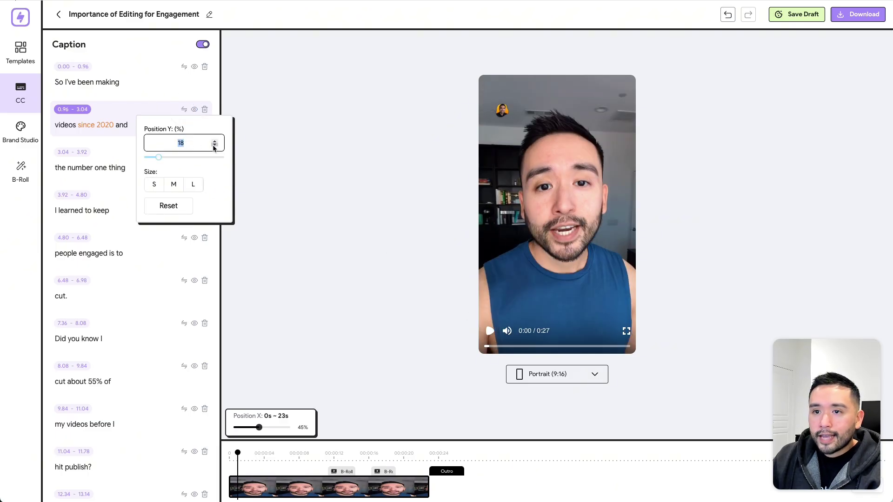
click(214, 145)
click(214, 146)
click(214, 146)
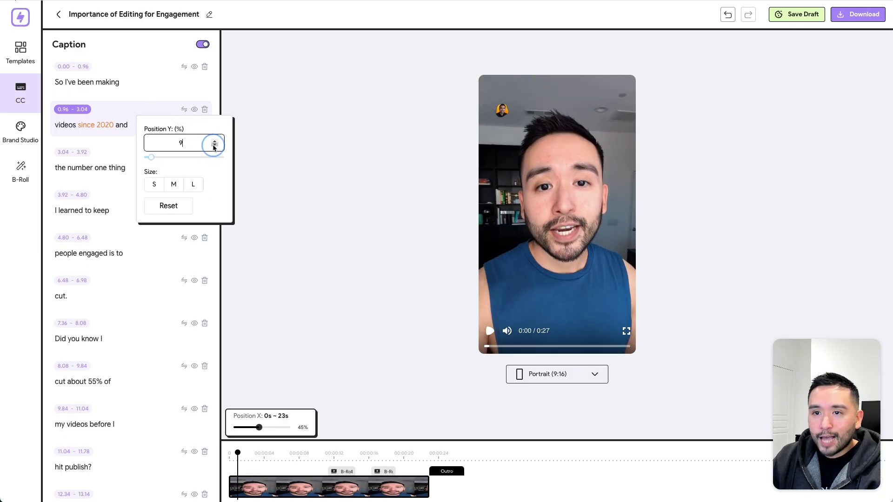
click(215, 146)
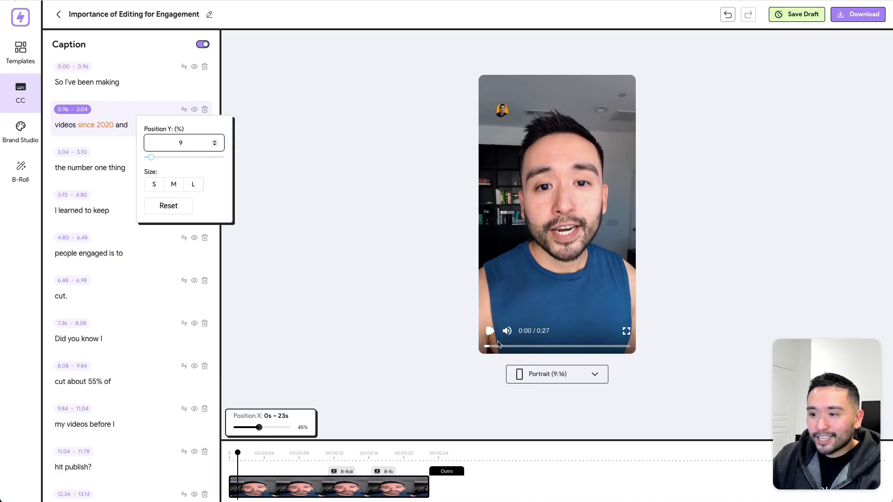
click(496, 347)
click(499, 348)
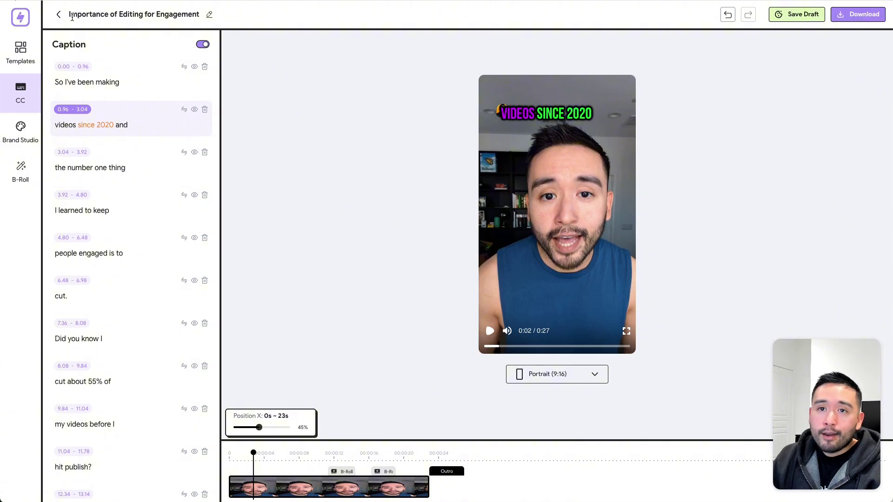
- Leave the editor, saving the caption changes, to return to the clip list
click(58, 14)
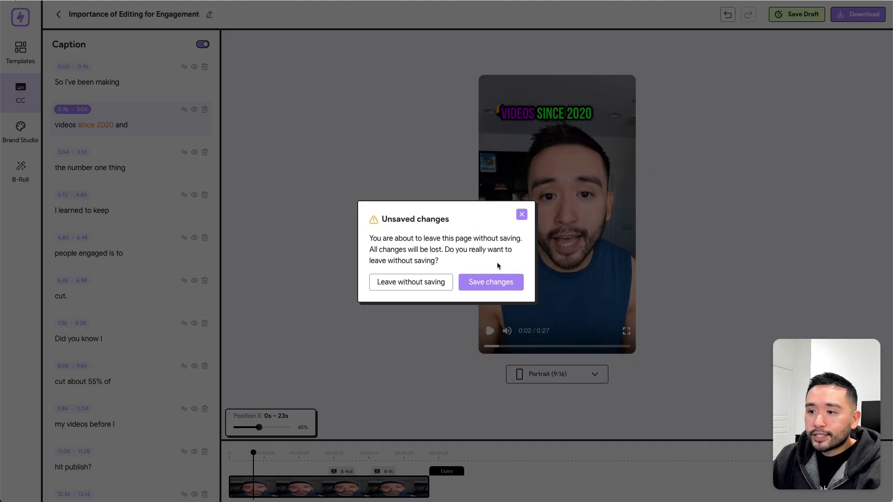
click(491, 278)
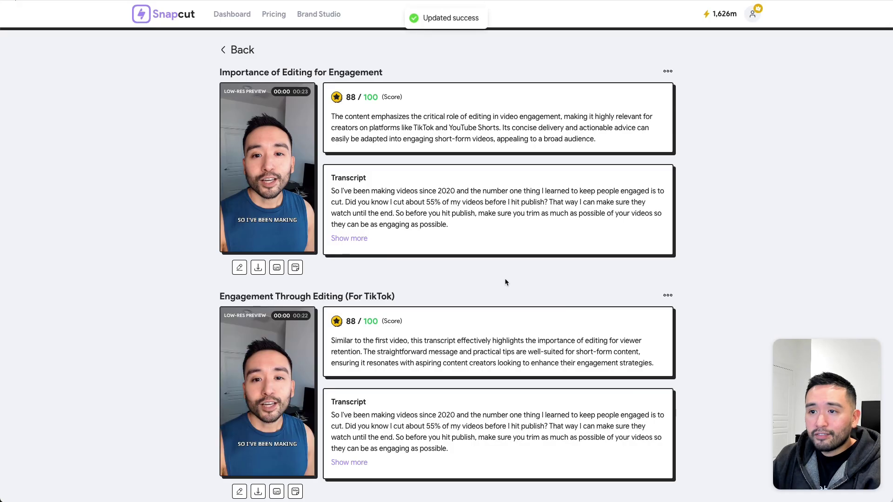
mouse_move(299, 148)
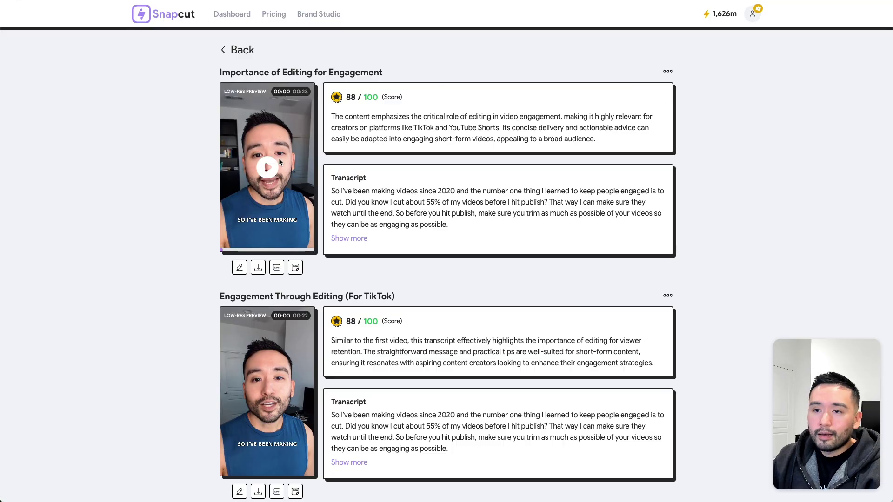
- Reopen the clip, play it, and move the 'videos since 2020 and' caption down to 72%
click(239, 268)
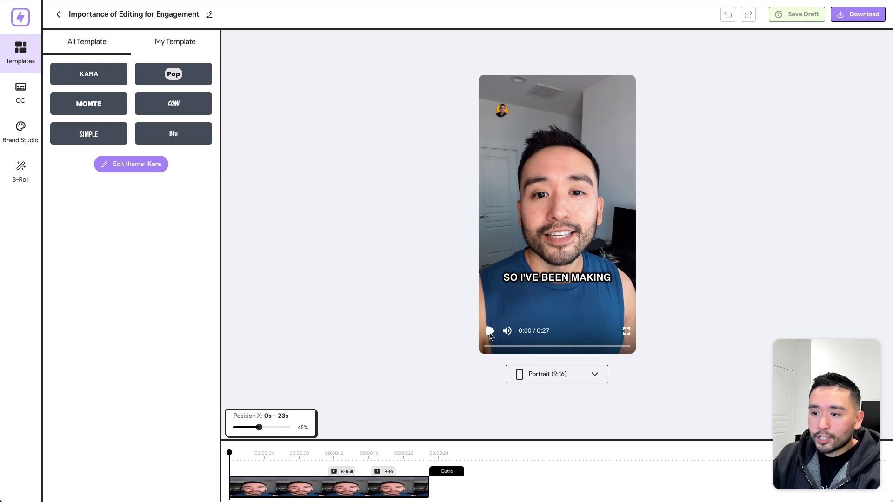
click(491, 333)
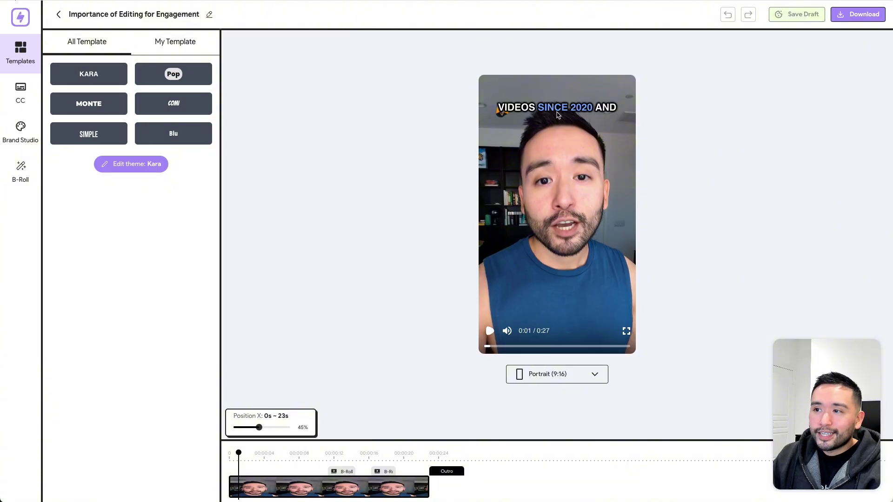
click(20, 93)
click(184, 110)
drag(151, 156, 201, 157)
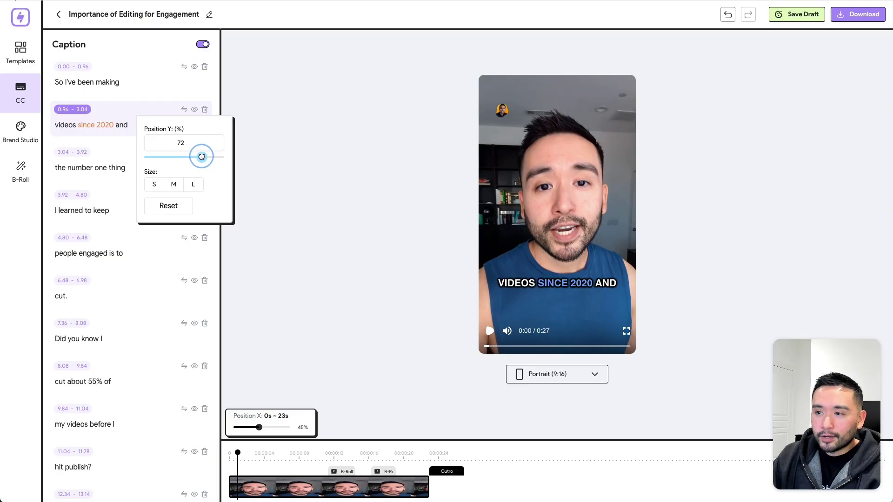
click(300, 116)
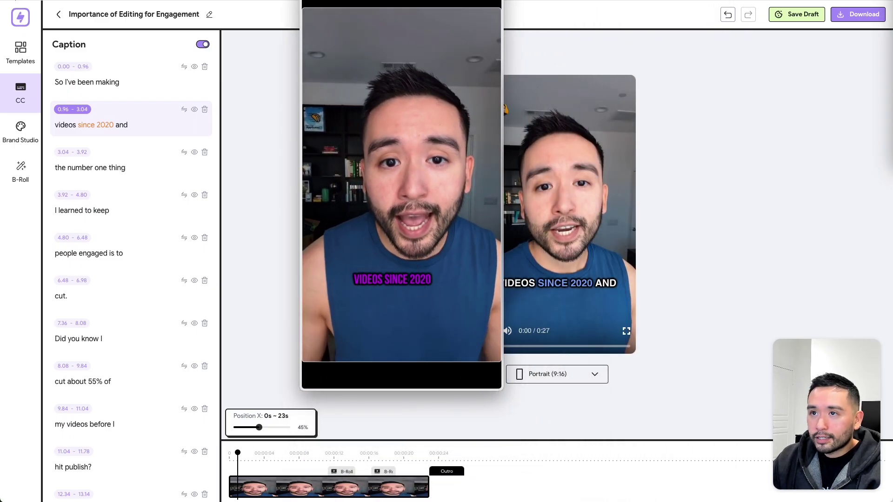
- Move the Quick Look preview, pause it at 'CUT ABOUT 55%', and close it
drag(342, 1, 371, 36)
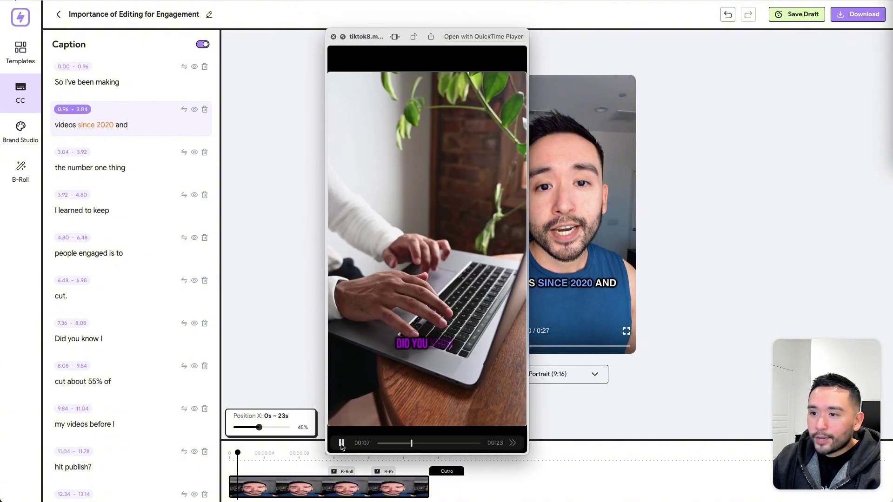
click(341, 444)
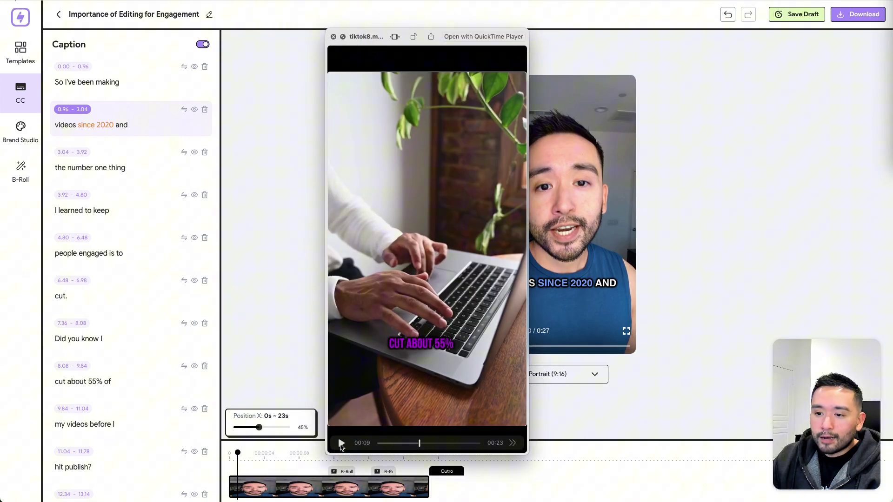
click(333, 37)
- Return to the Snapcut home page, discarding the editor's unsaved changes
click(20, 18)
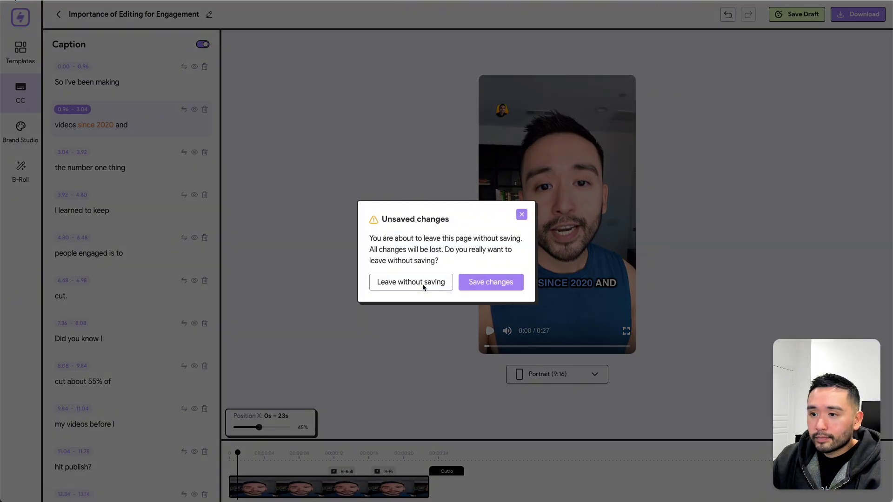
click(423, 284)
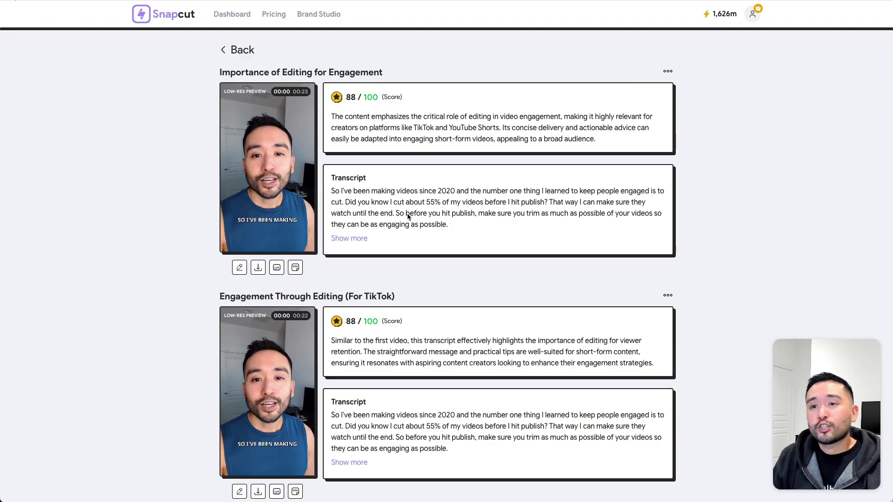
mouse_move(242, 210)
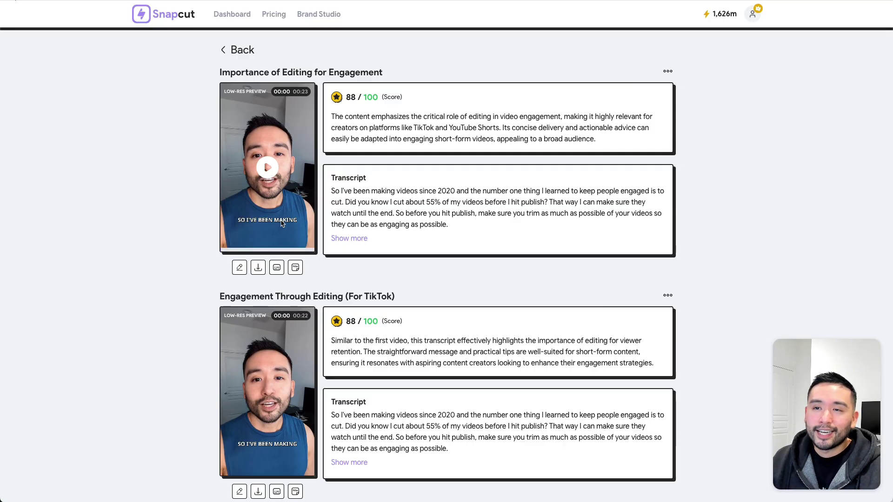
- Go to the dashboard, then open and close the video's Share dialog
click(235, 50)
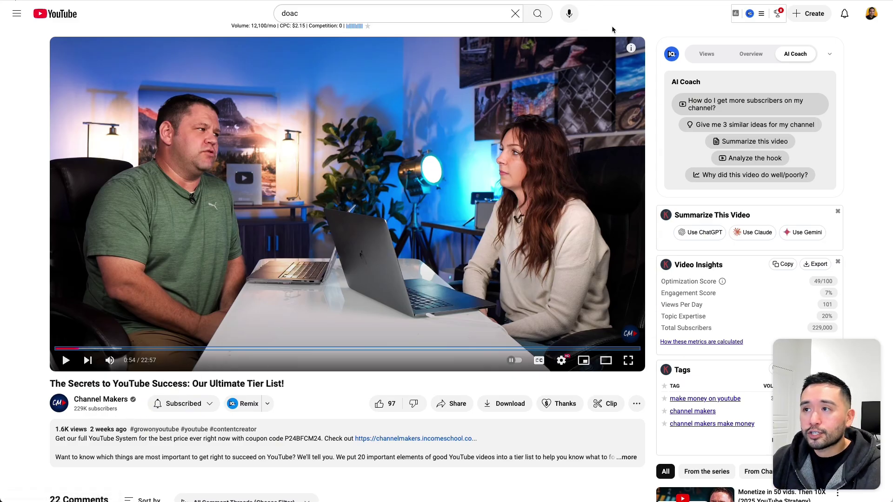
click(453, 404)
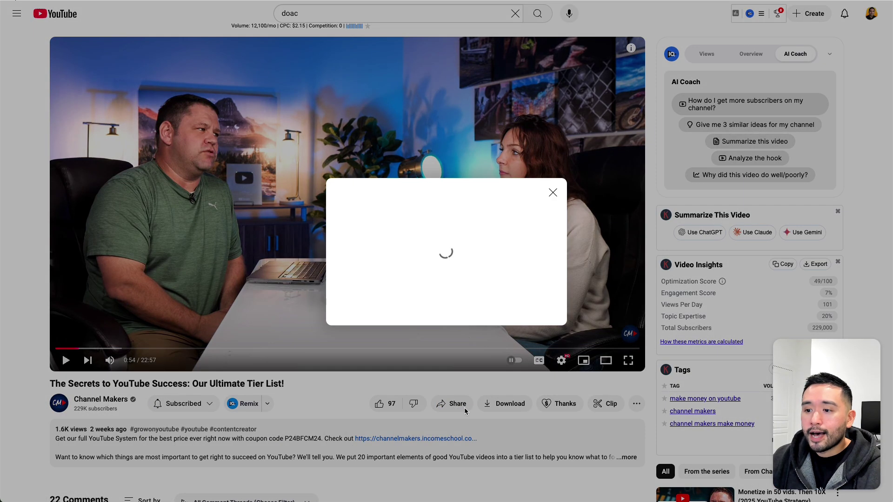
click(552, 154)
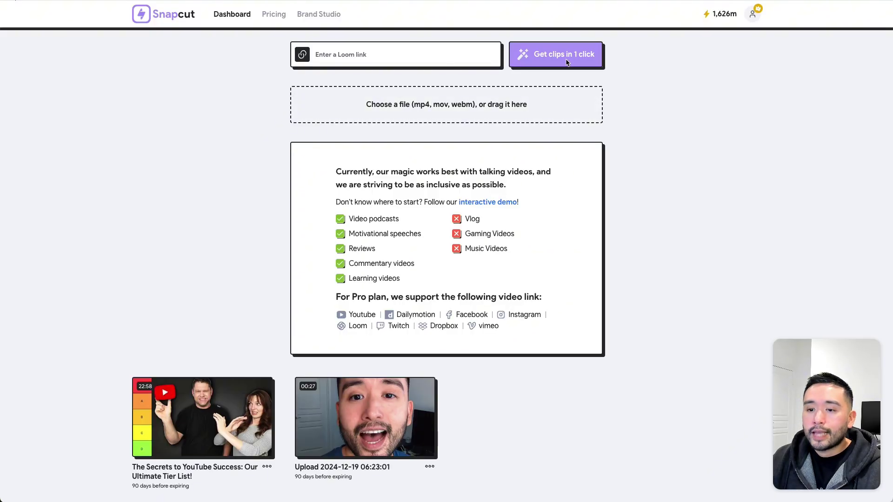
- Open the generated clips for the YouTube tier-list video and look through them
click(202, 427)
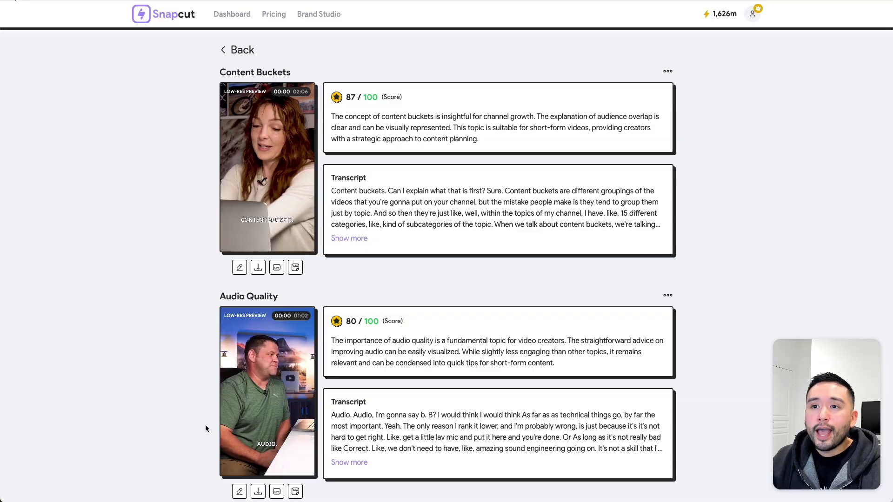
scroll(300, 185, down, 4)
scroll(299, 185, down, 15)
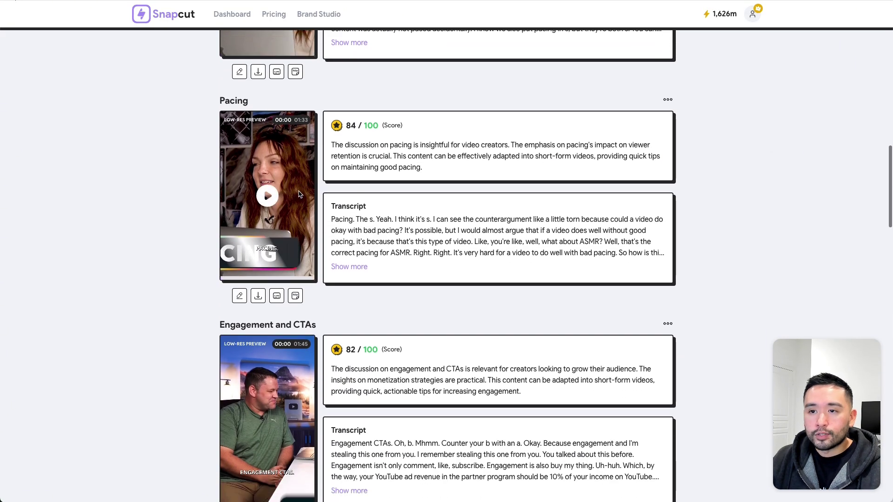
scroll(299, 193, up, 19)
scroll(298, 190, up, 1)
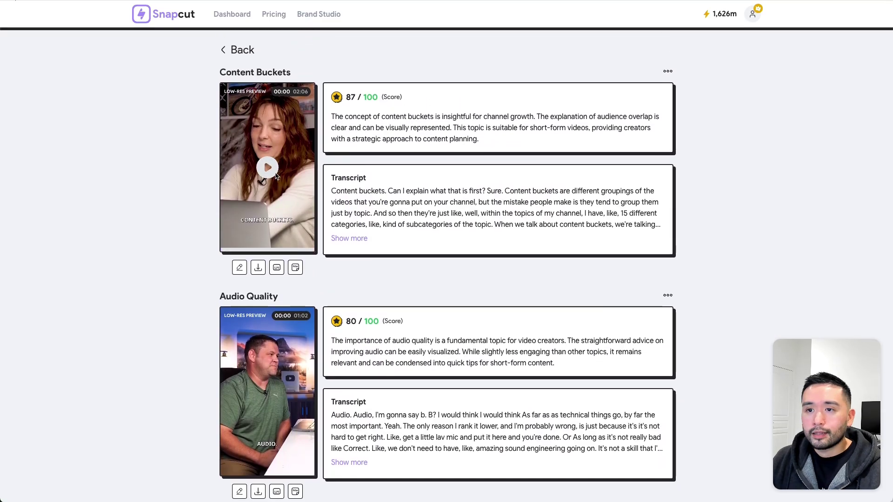
- Play and pause the Content Buckets preview, then start the Audio Quality preview
click(269, 175)
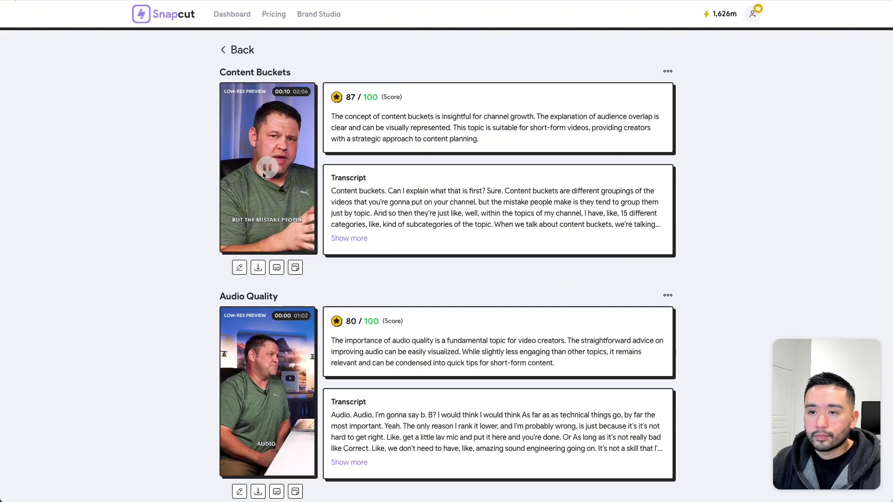
click(283, 177)
scroll(288, 180, down, 1)
scroll(289, 180, down, 3)
scroll(279, 139, up, 5)
scroll(267, 139, down, 4)
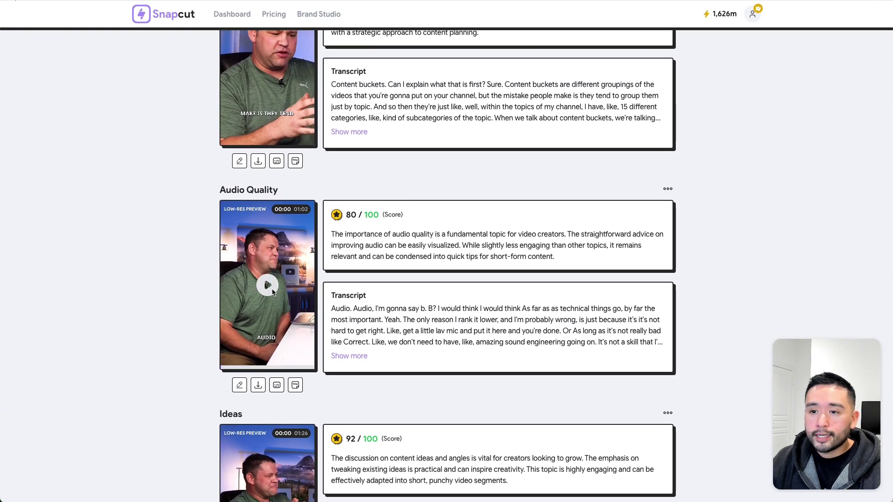
click(274, 291)
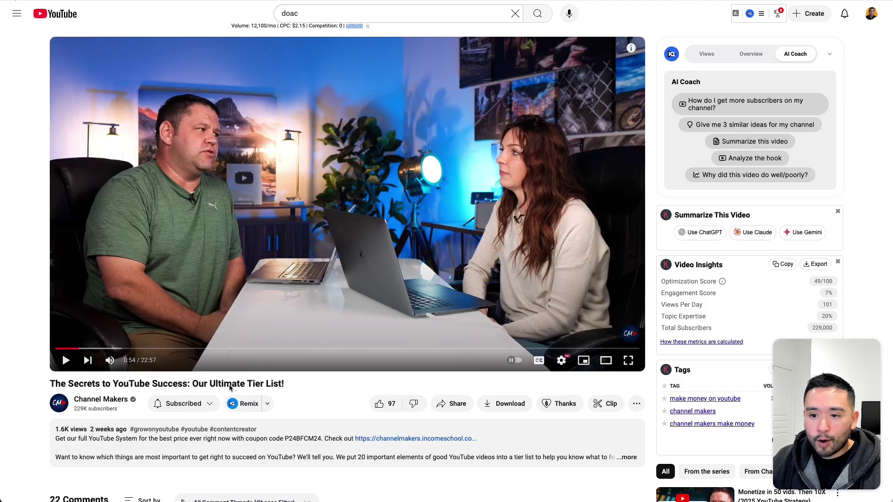
- Expand the source video's full description on YouTube
scroll(274, 388, down, 1)
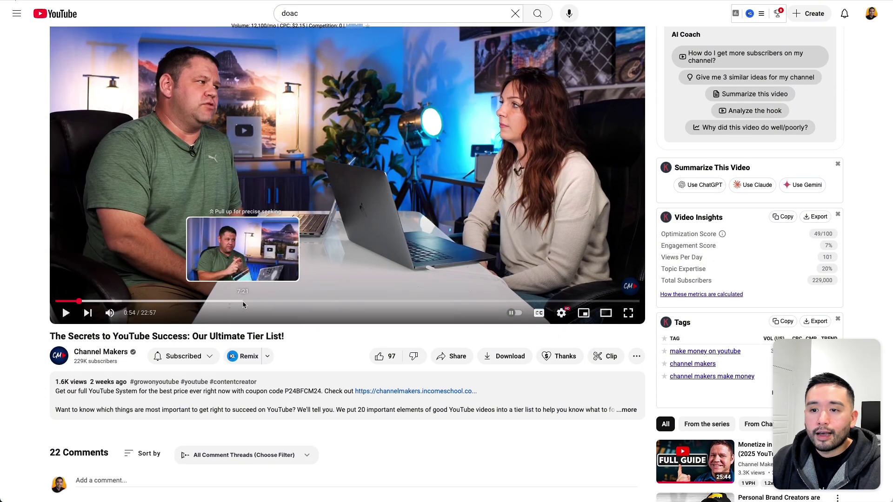
click(253, 405)
scroll(250, 401, down, 5)
scroll(249, 401, down, 2)
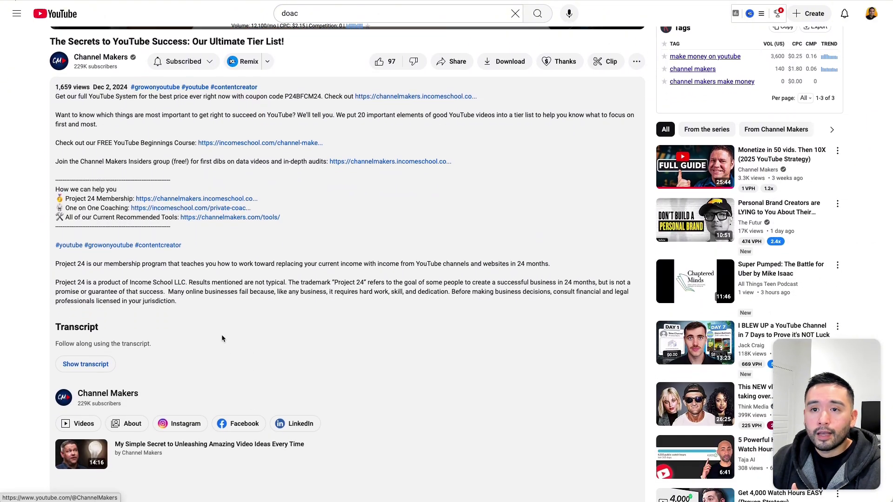
- Select the description text from 'know' through 'jurisdiction.'
drag(91, 118, 224, 307)
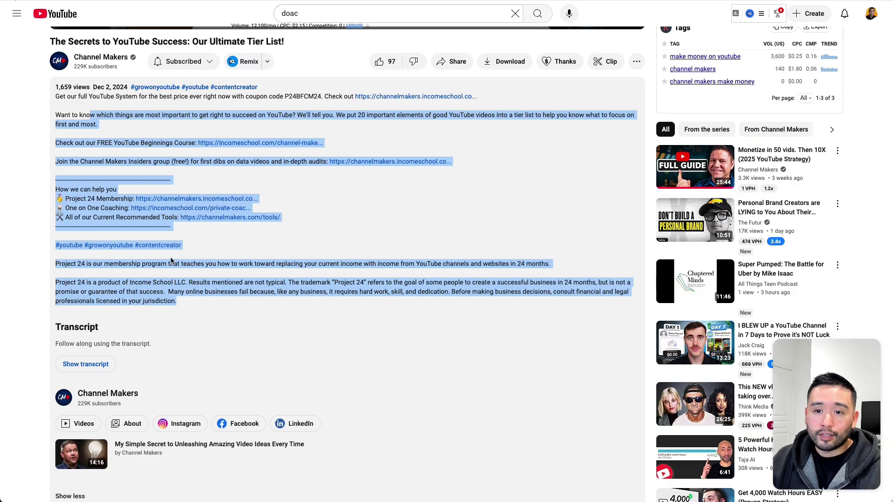
scroll(209, 172, up, 4)
scroll(287, 168, down, 1)
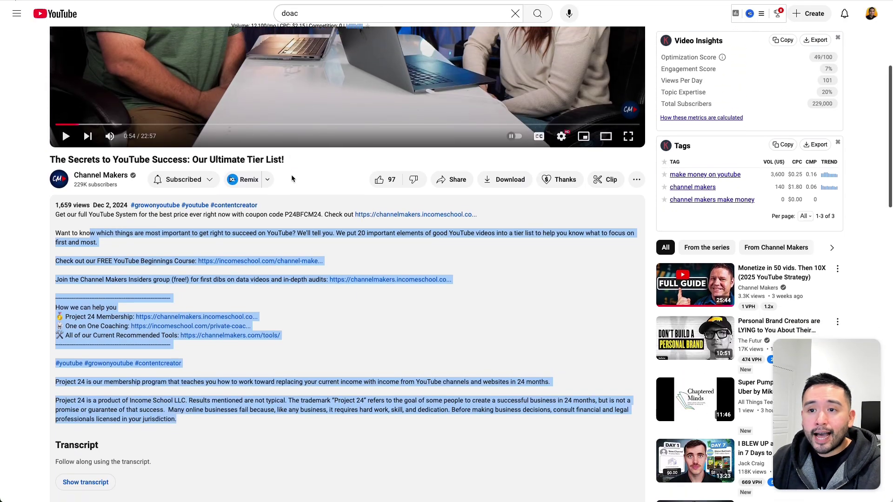
scroll(291, 174, up, 2)
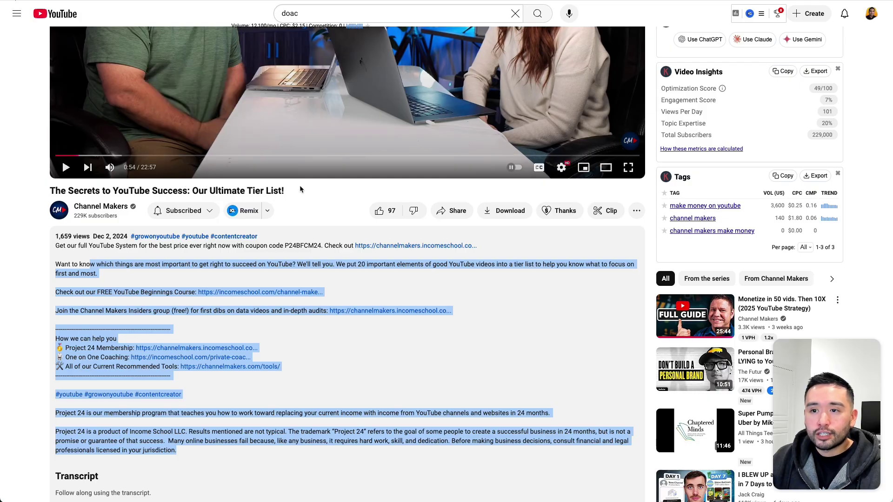
scroll(308, 169, up, 2)
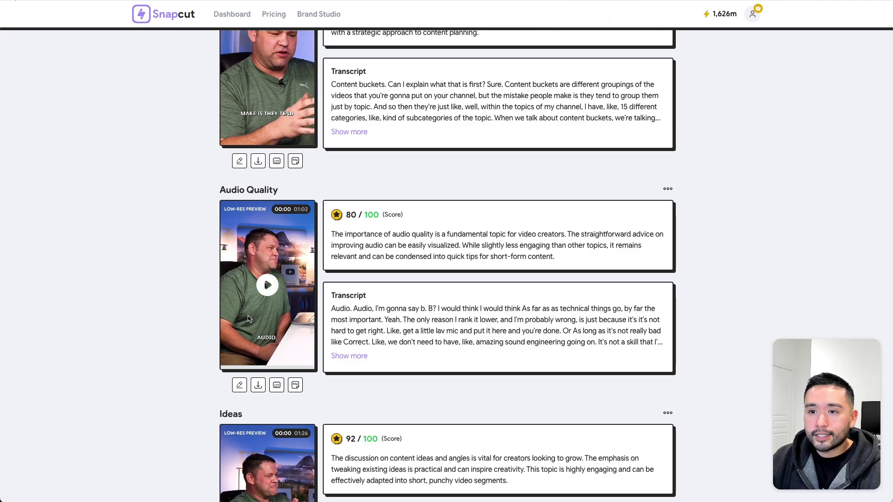
scroll(271, 289, down, 1)
scroll(271, 288, up, 1)
scroll(269, 204, down, 2)
- Play the Audio Quality clip preview and pause it at 00:09 of 01:02
click(268, 204)
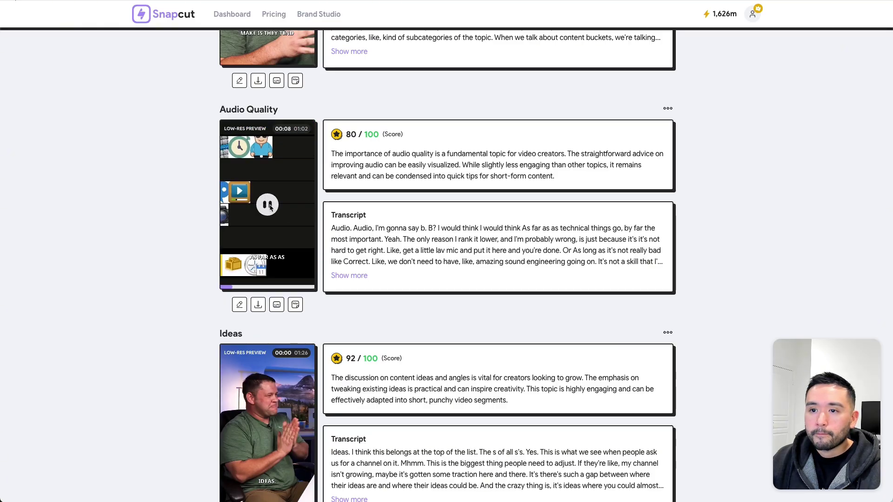
click(234, 145)
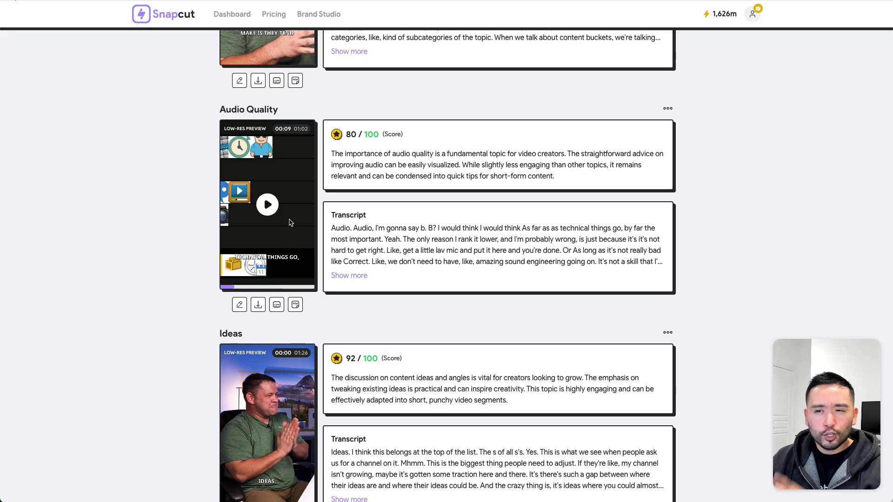
scroll(265, 185, up, 1)
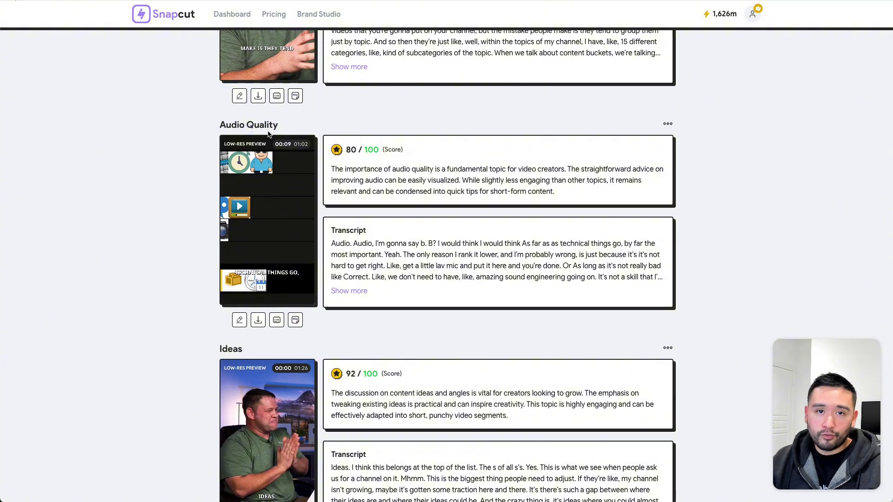
scroll(260, 214, down, 1)
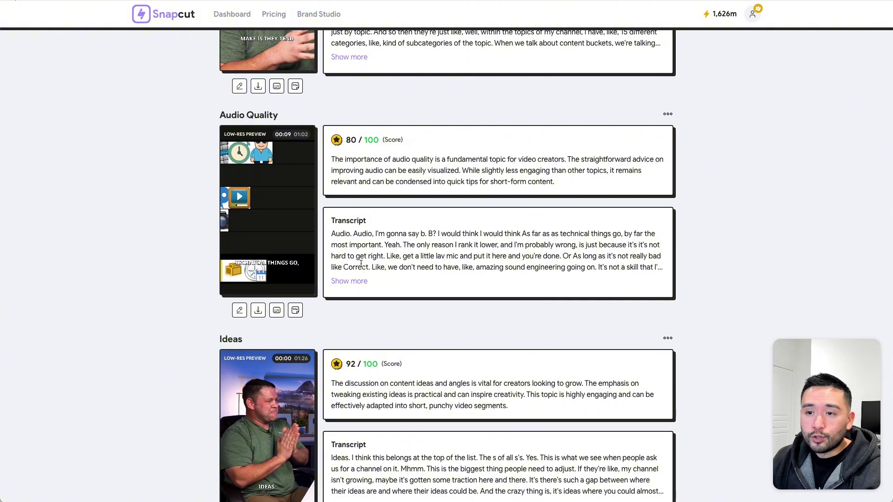
scroll(361, 263, down, 3)
mouse_move(265, 347)
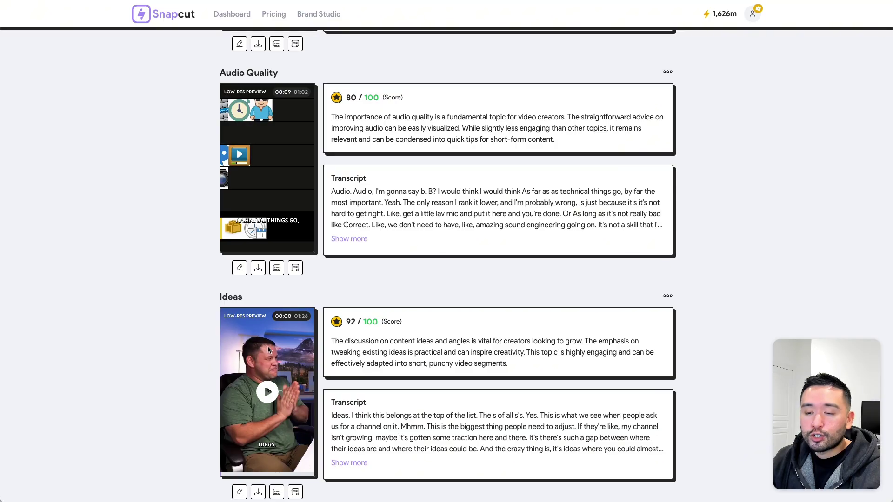
scroll(278, 347, up, 2)
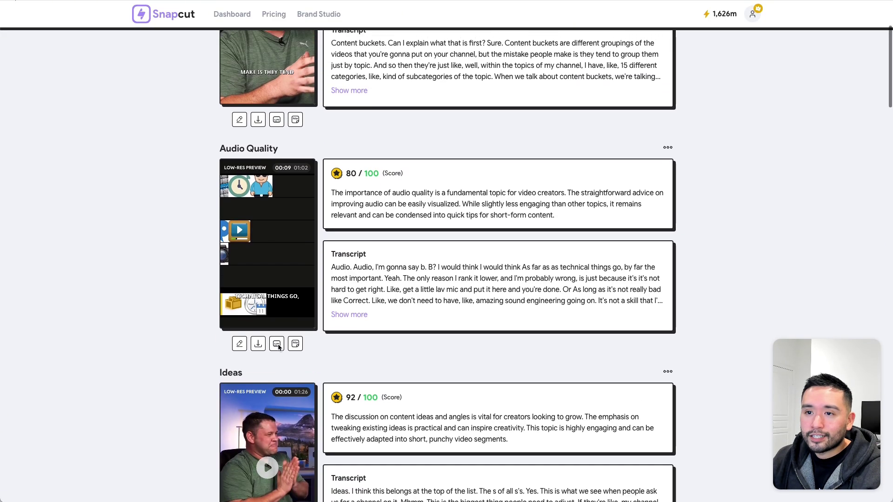
scroll(278, 347, up, 1)
scroll(398, 251, down, 1)
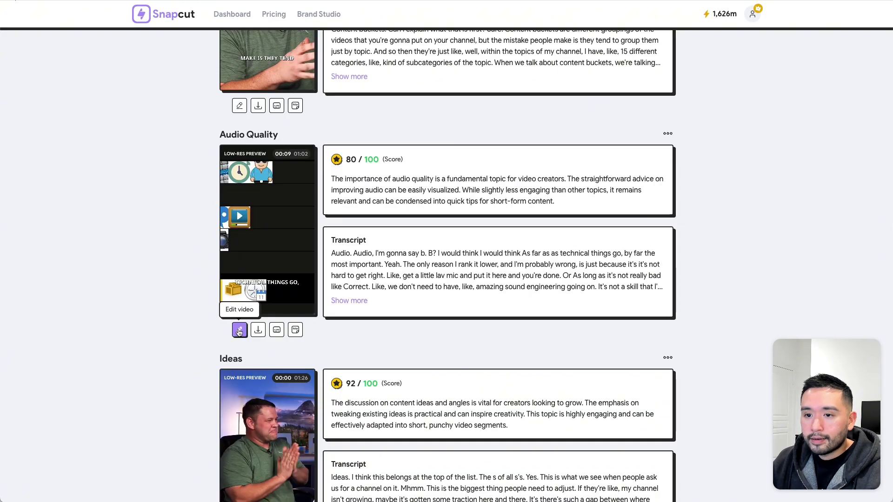
- Open the Audio Quality clip in the editor and select its opening timeline segments
click(239, 330)
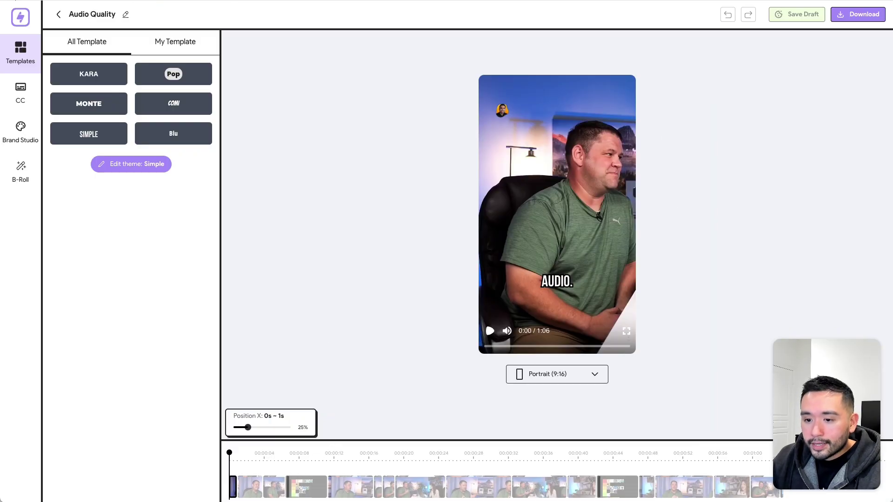
click(257, 487)
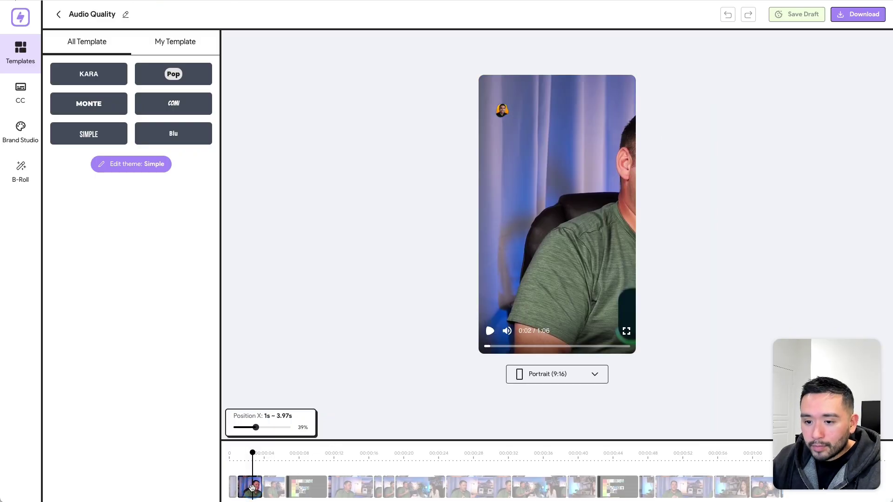
click(269, 486)
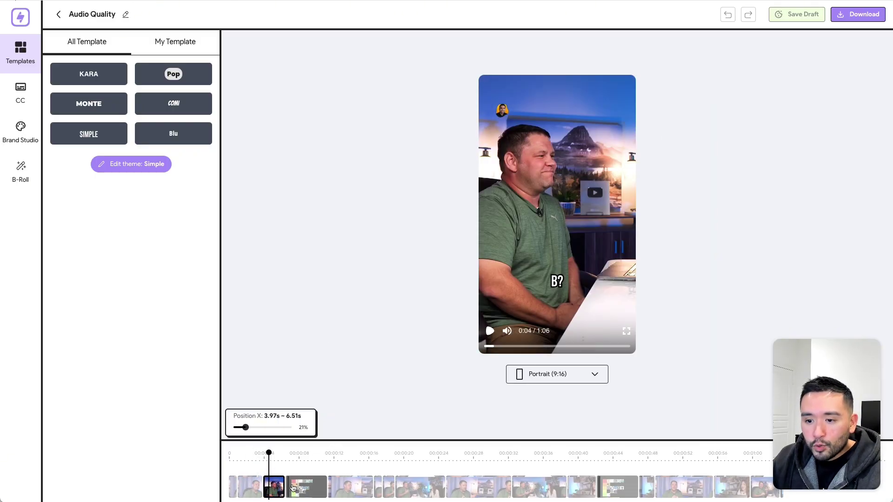
click(297, 487)
click(235, 492)
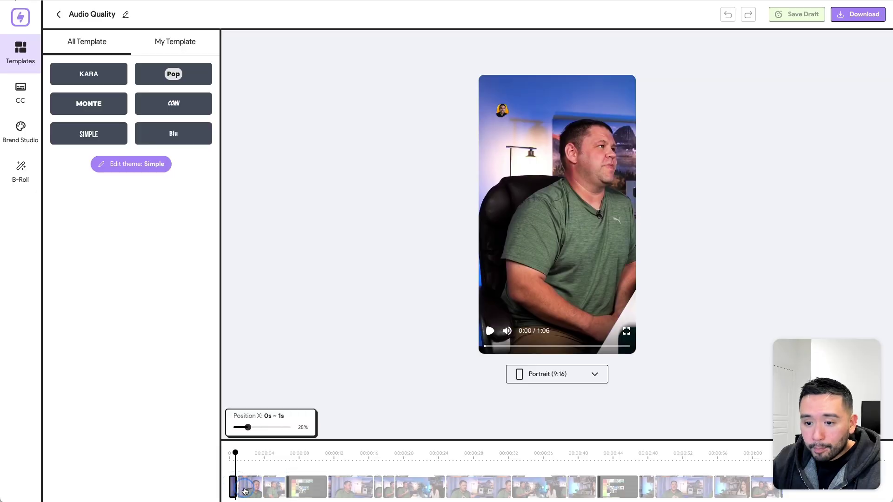
click(251, 488)
- Step through the timeline past 24.66s–32.23s to the 55.19s–59.39s segment
click(272, 487)
click(307, 487)
click(351, 487)
click(415, 486)
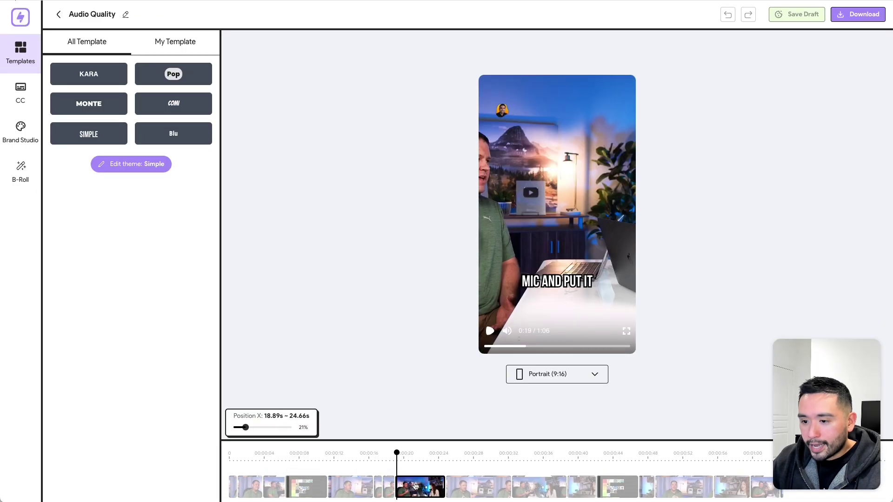
click(471, 485)
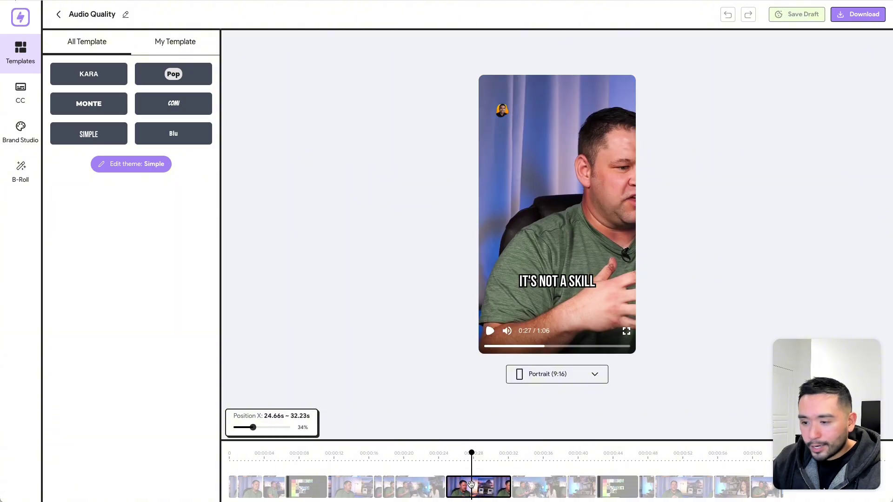
click(772, 487)
click(742, 491)
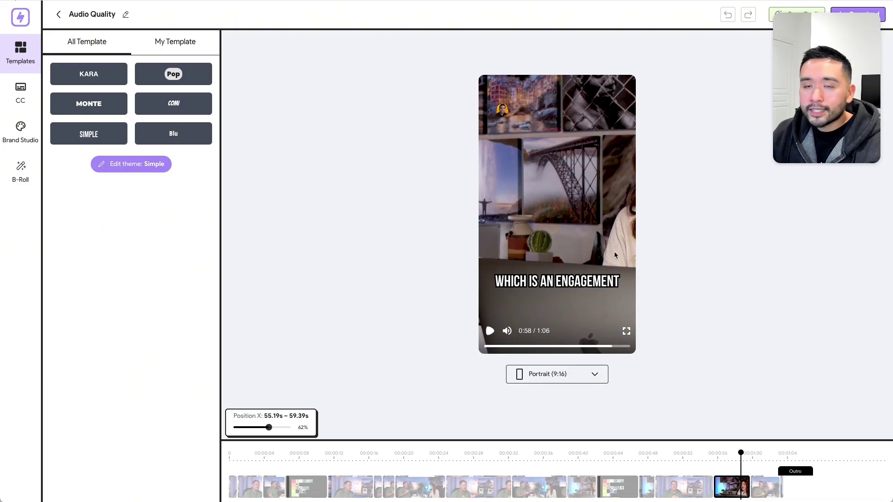
- Apply the saved purple caption template from My Template to the captions
click(24, 90)
click(28, 51)
click(168, 42)
click(73, 77)
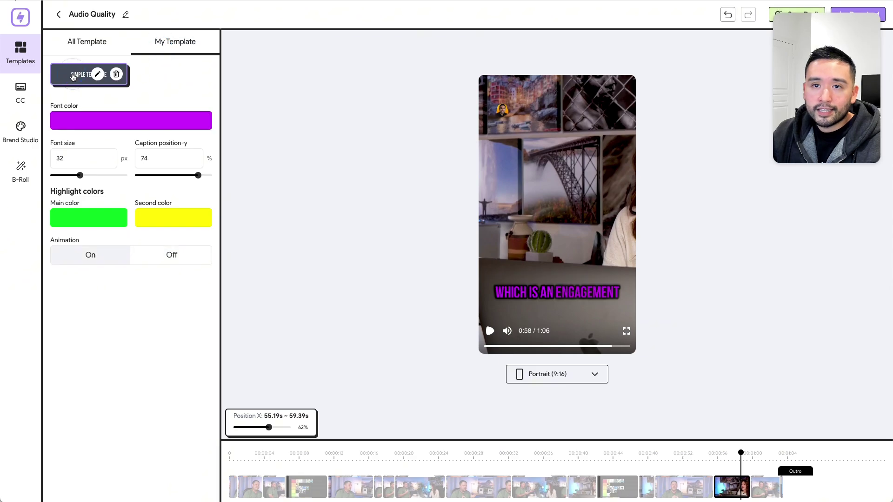
- Toggle Content Machine branding off and on in Brand Studio, leaving it enabled
click(21, 91)
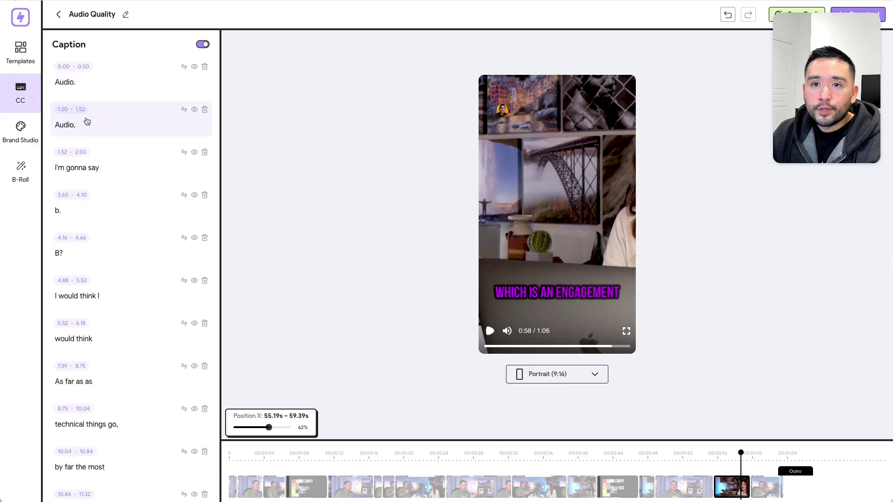
click(20, 130)
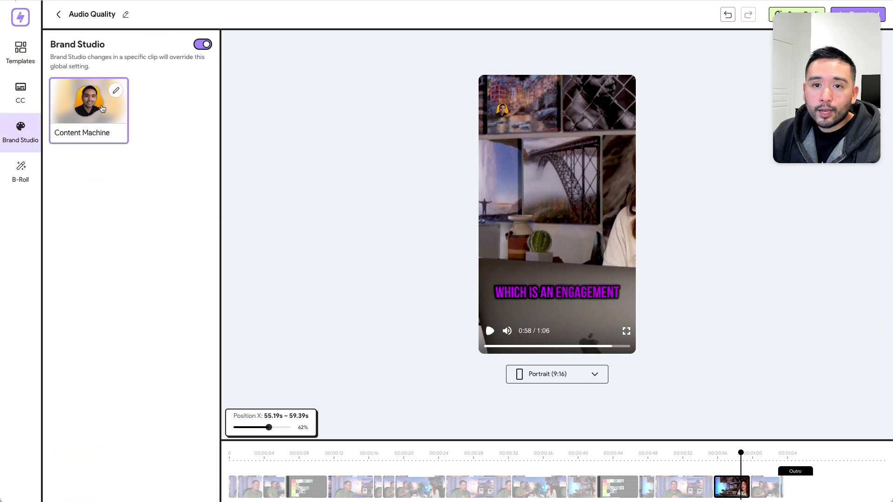
click(203, 44)
click(203, 45)
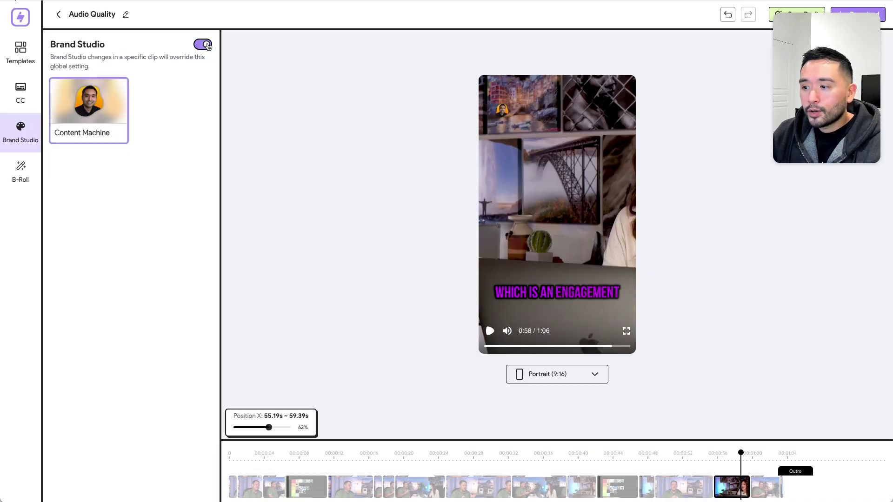
click(203, 44)
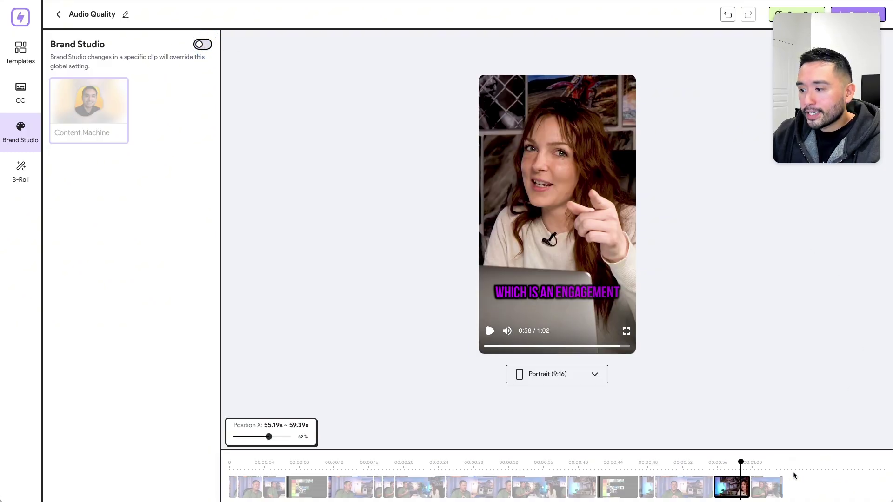
click(203, 45)
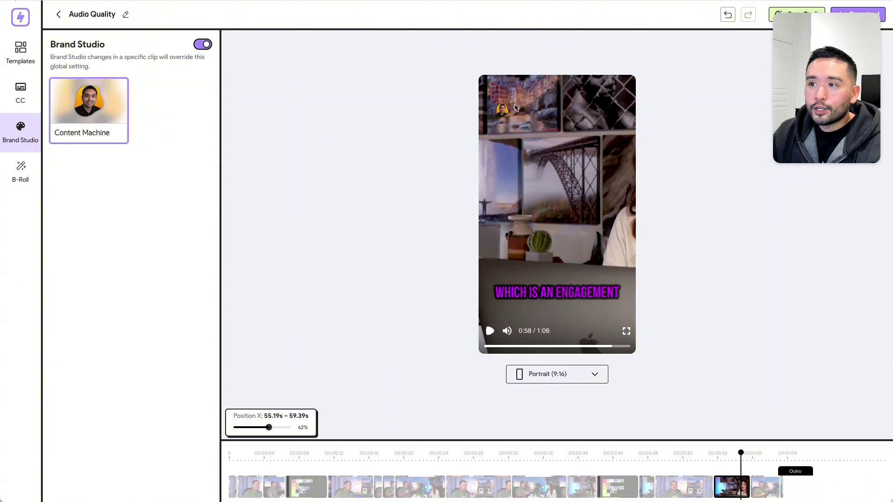
- Search stock B-roll for the line "I'm gonna focus on leveling up, you know."
click(20, 171)
drag(106, 145, 84, 157)
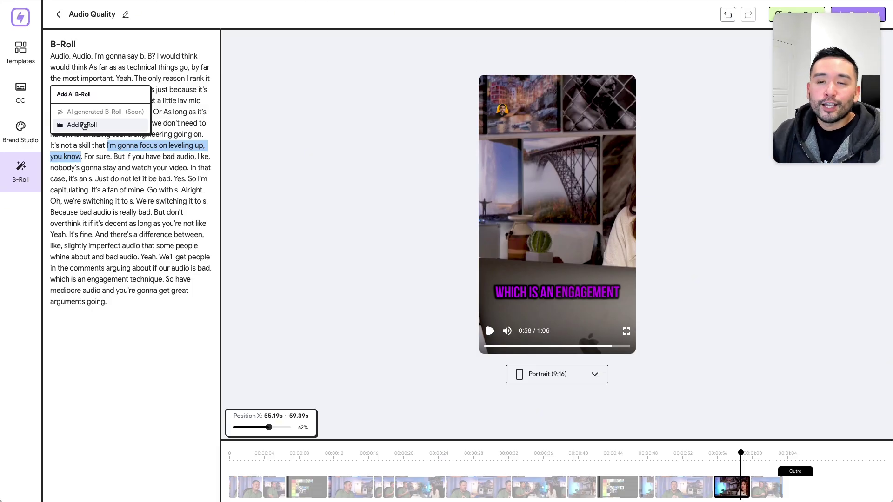
click(83, 124)
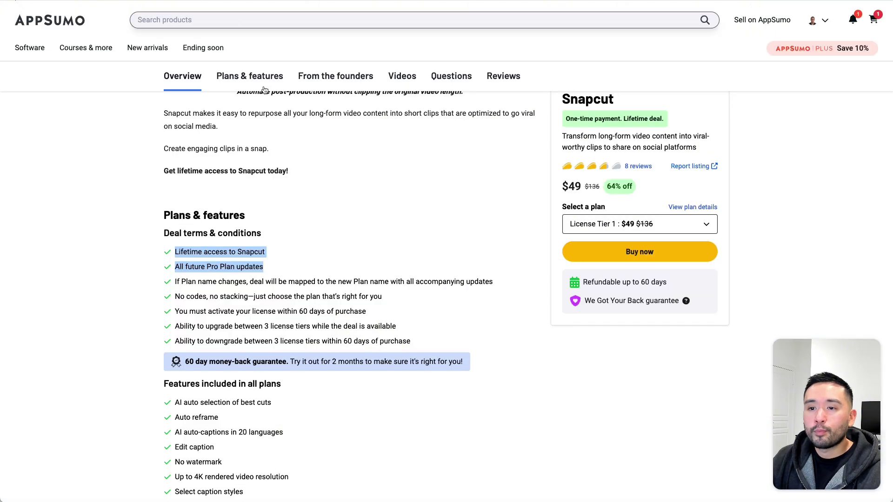
- Highlight the 'Lifetime access' and 'All future Pro Plan updates' deal terms on AppSumo
click(293, 229)
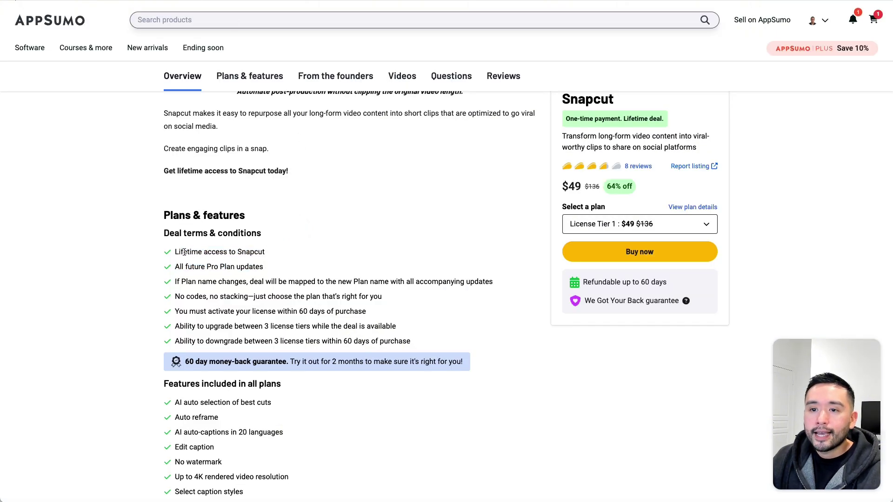
drag(175, 251, 262, 266)
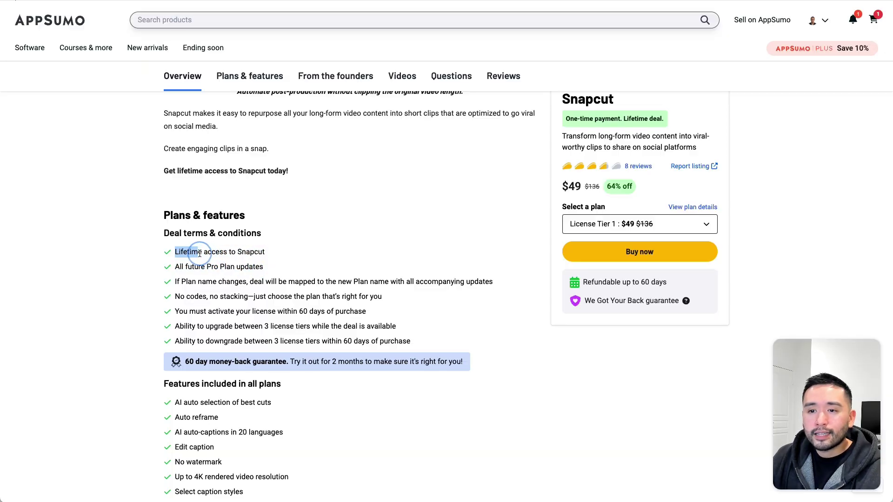
drag(199, 253, 263, 266)
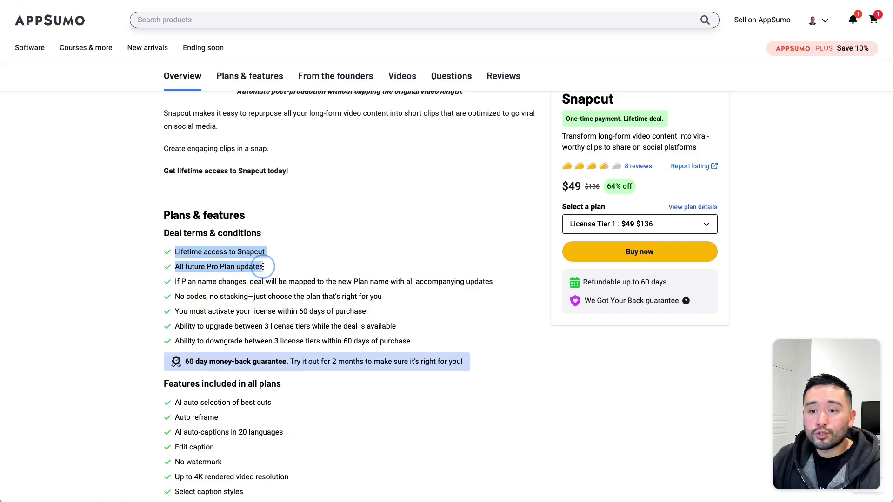
mouse_move(263, 266)
mouse_down()
mouse_move(184, 252)
mouse_move(267, 253)
mouse_move(257, 252)
mouse_up()
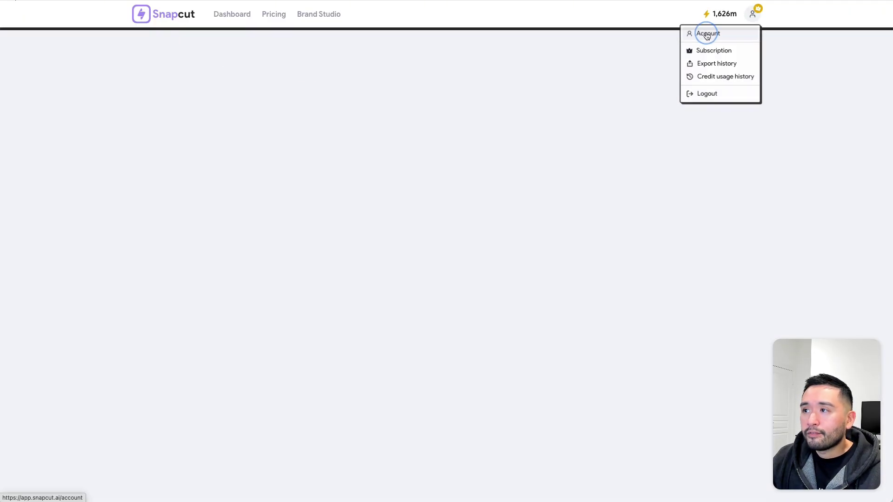
- Check the account's current Spark plan and the free Spark plan's pricing details
click(705, 33)
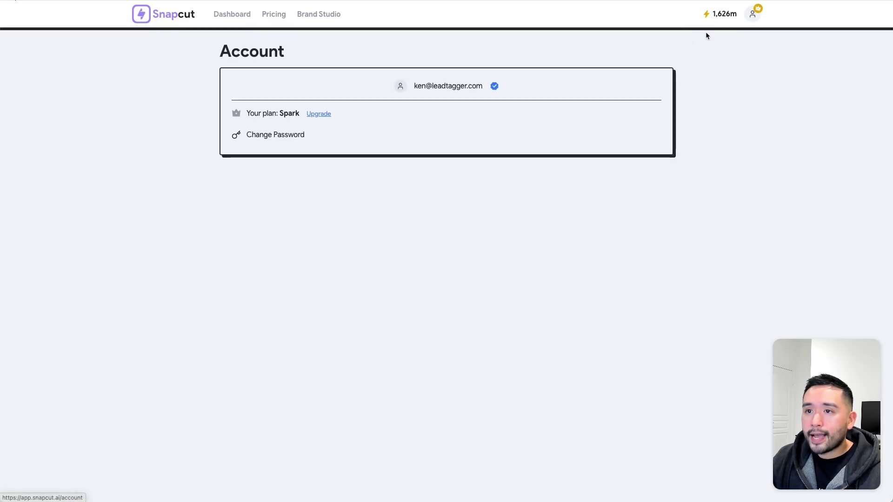
drag(249, 113, 292, 113)
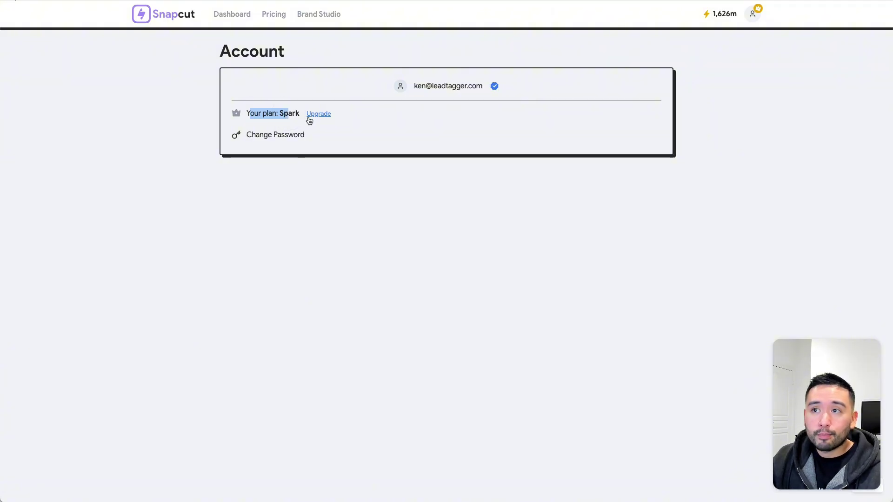
click(277, 15)
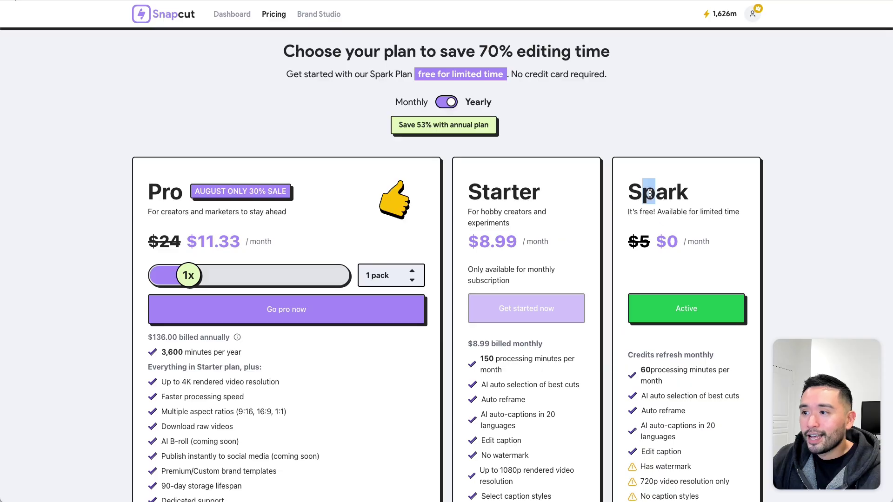
drag(644, 192, 702, 241)
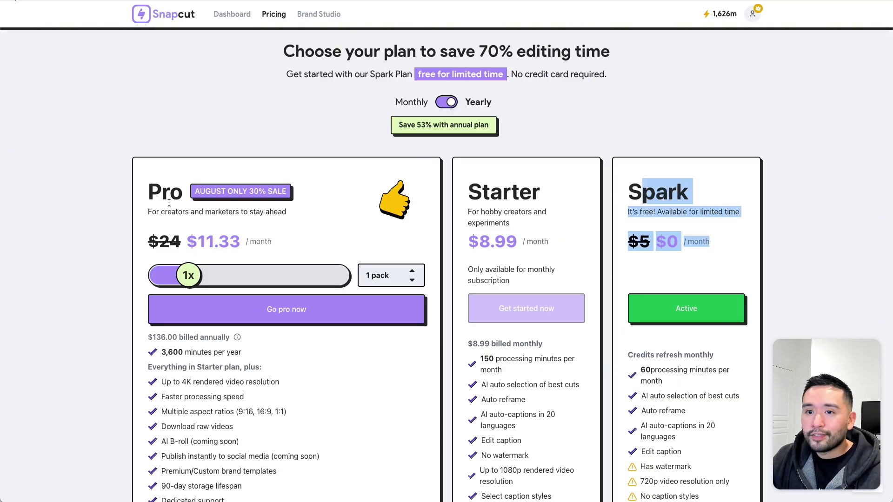
click(155, 190)
- Highlight Dedicated support among the Pro plan's features, then return to the dashboard
scroll(185, 202, down, 2)
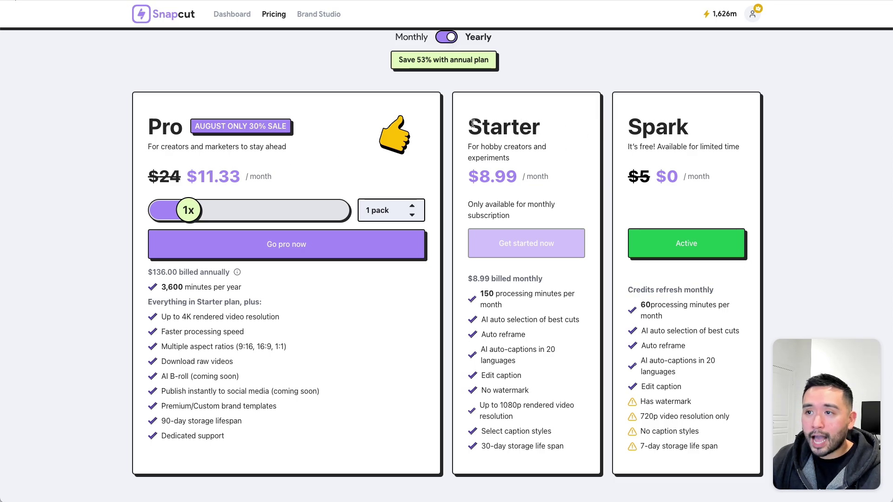
scroll(254, 134, up, 1)
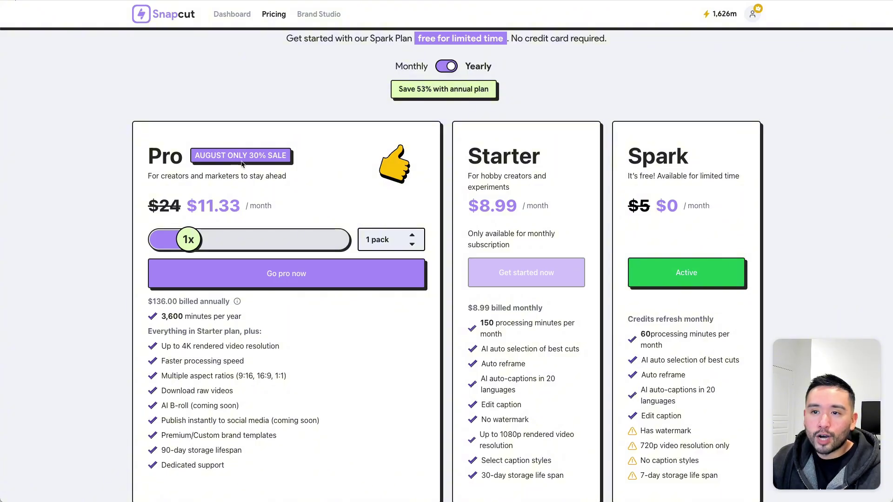
scroll(251, 161, down, 2)
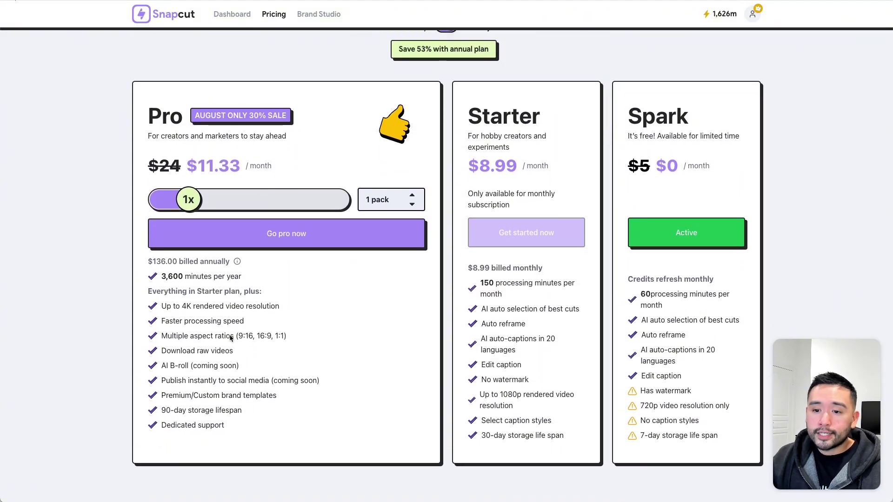
double_click(177, 426)
drag(177, 426, 222, 429)
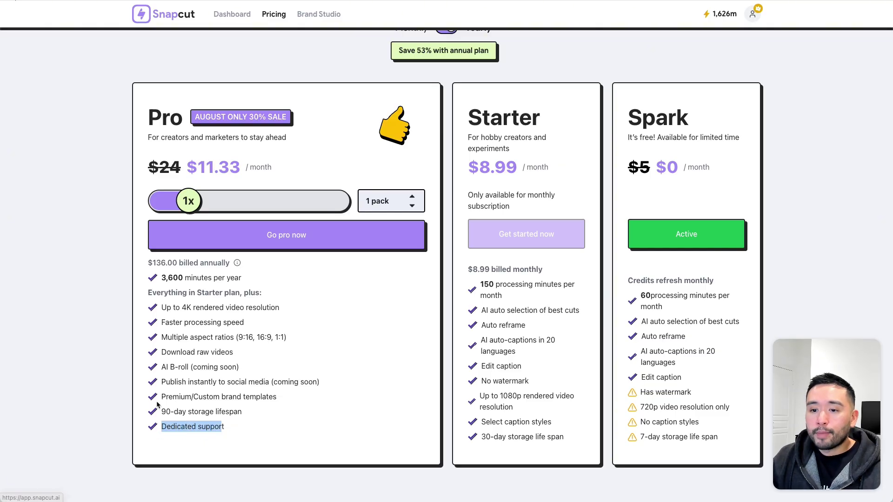
click(231, 14)
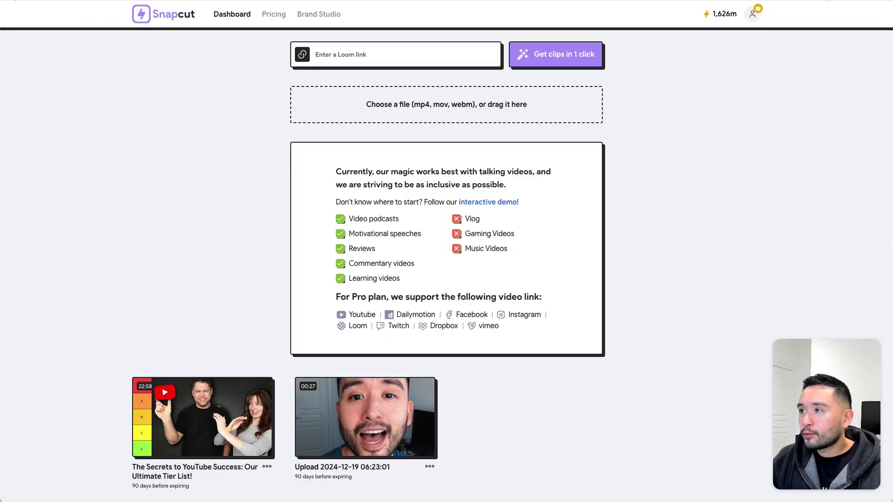
- Load the public snapcut.ai homepage from the account menu
click(753, 15)
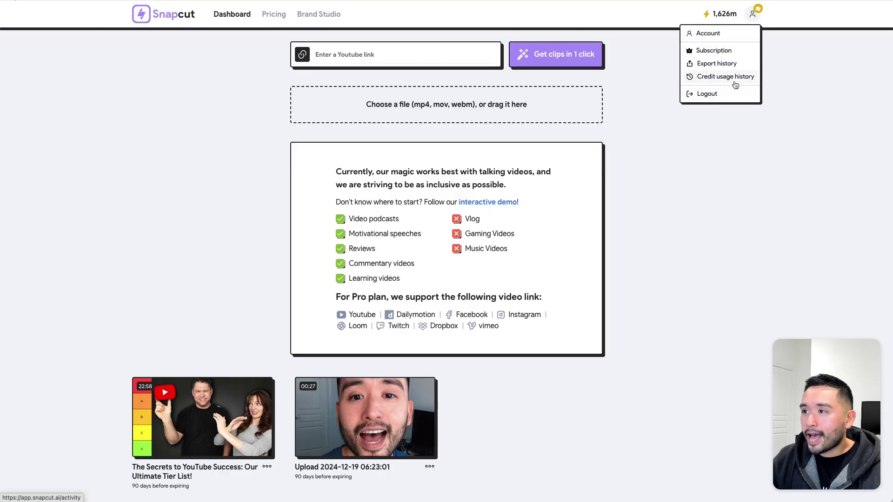
key(Return)
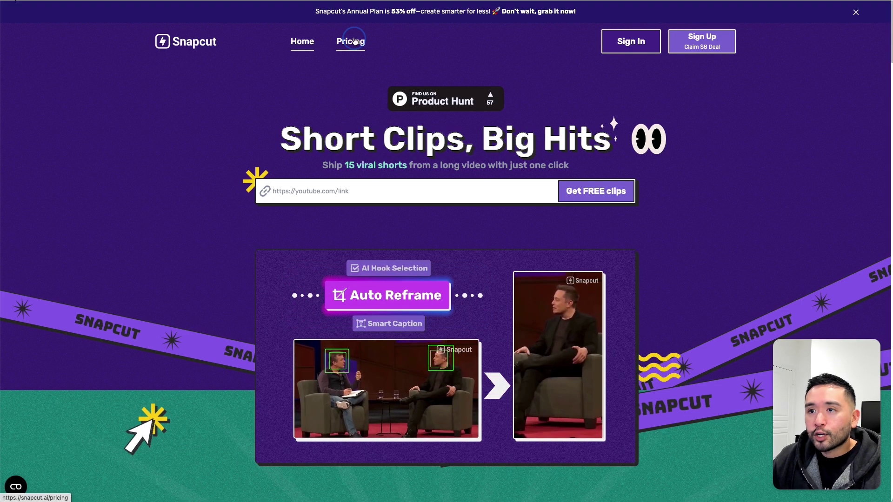
- Highlight the Support row in the pricing comparison: Dedicated for Pro, Email for Starter and Spark
click(353, 42)
scroll(348, 264, down, 5)
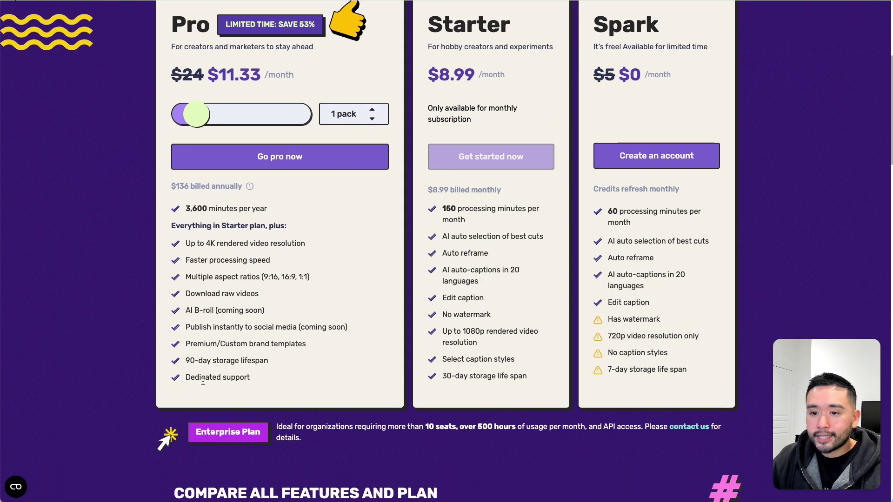
triple_click(270, 382)
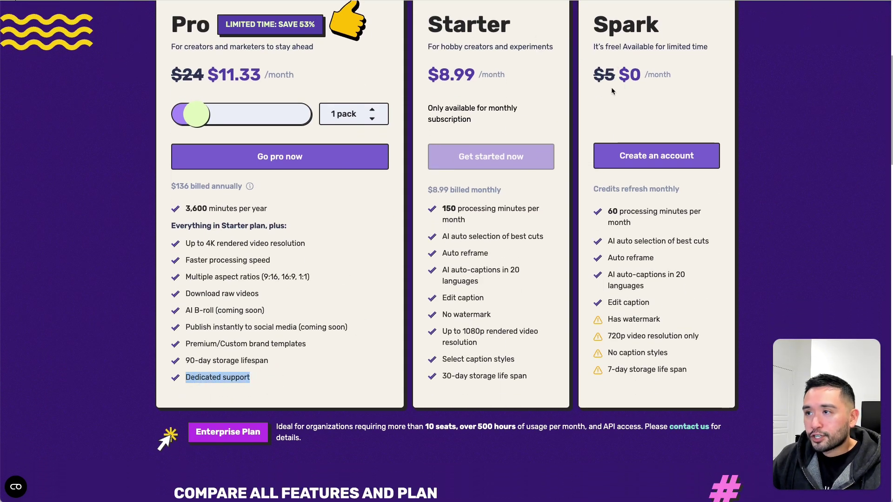
scroll(612, 89, down, 8)
scroll(611, 89, down, 12)
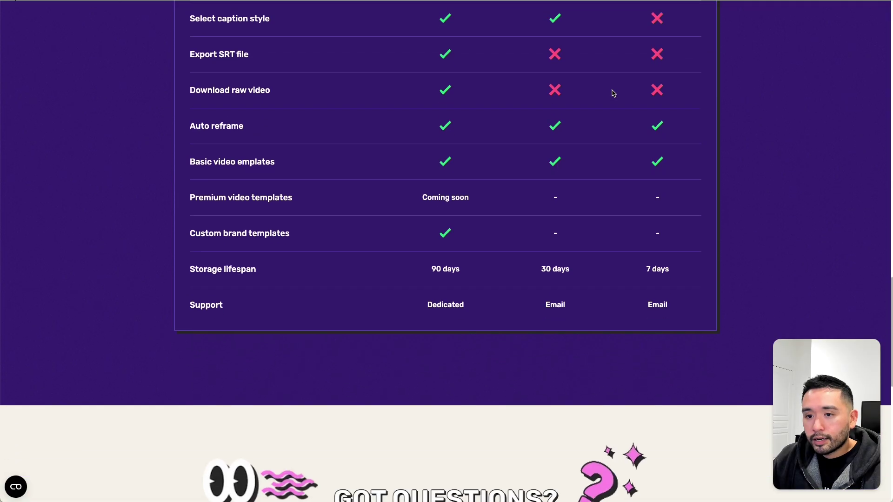
scroll(613, 93, up, 2)
drag(549, 396, 575, 397)
drag(656, 397, 668, 396)
drag(437, 398, 459, 398)
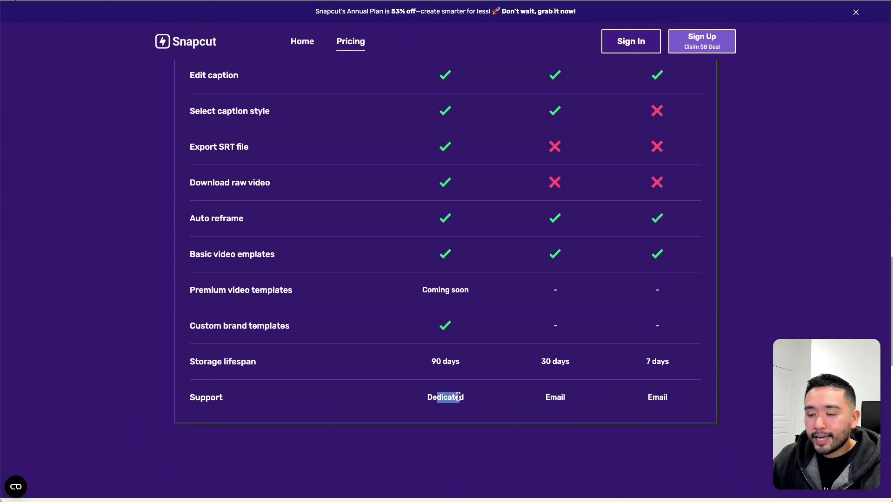
- On the AppSumo Snapcut deal page, search the page for 'suppo'
click(195, 5)
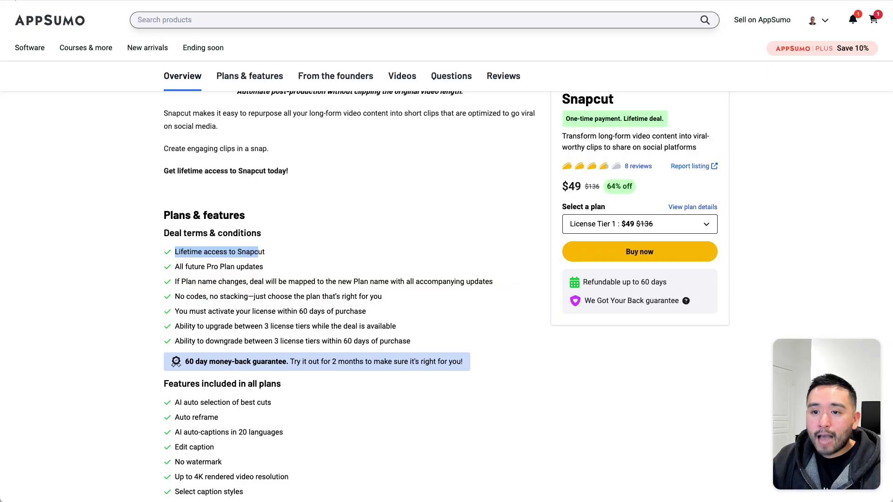
scroll(202, 199, down, 3)
drag(192, 202, 258, 202)
scroll(256, 202, down, 1)
scroll(257, 201, down, 3)
key(ctrl+f)
text(suppo)
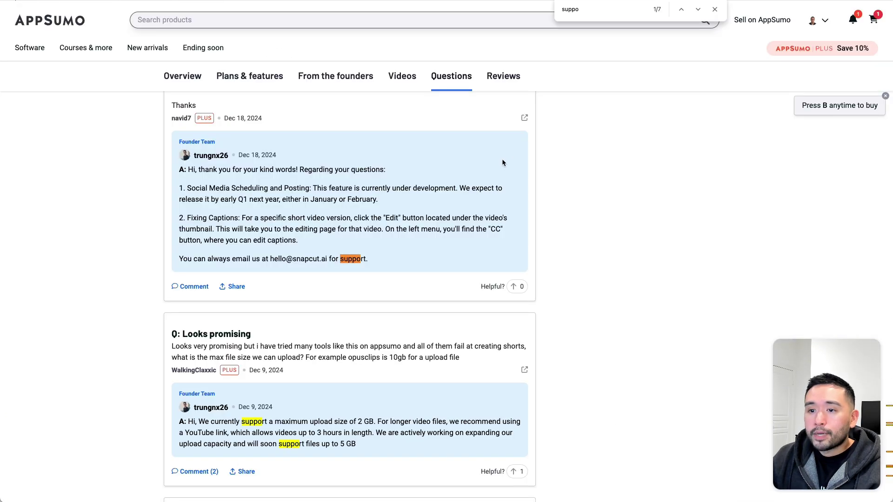
- Highlight the support email and planned 5 GB upload support in the founders' answers, then return to the top
scroll(502, 163, down, 2)
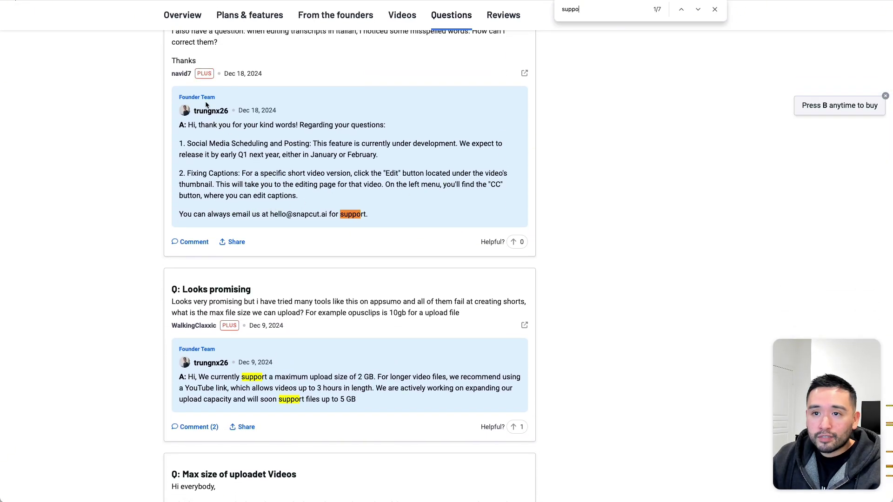
scroll(277, 157, up, 1)
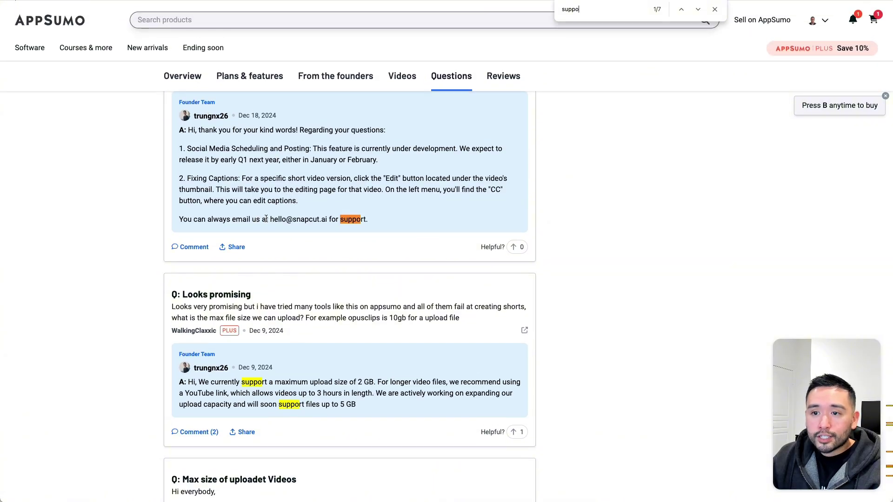
drag(270, 219, 327, 222)
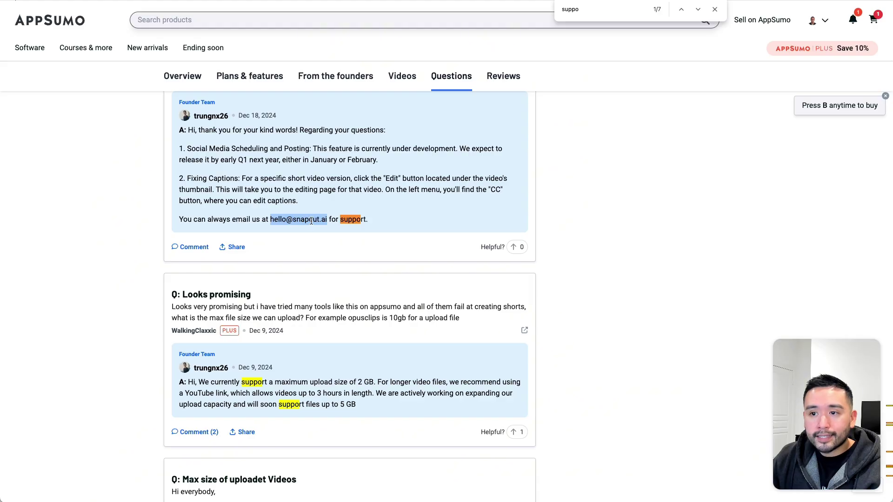
drag(242, 381, 350, 391)
drag(278, 404, 350, 404)
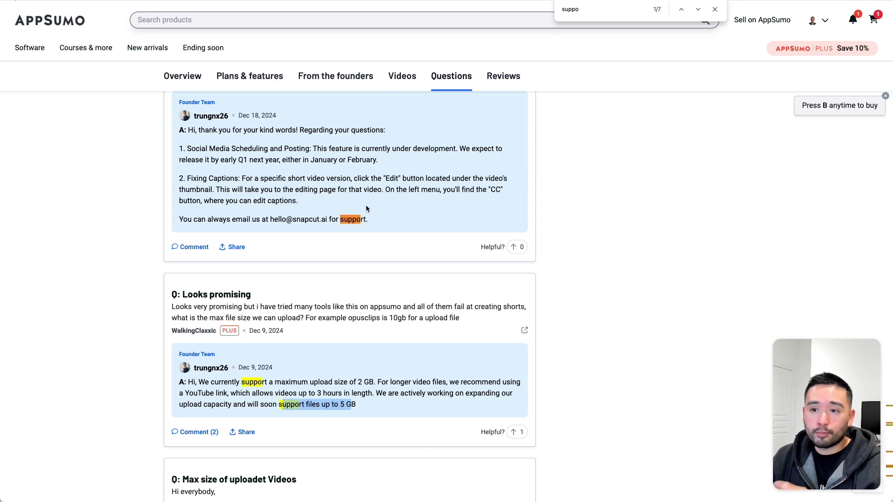
scroll(365, 207, up, 10)
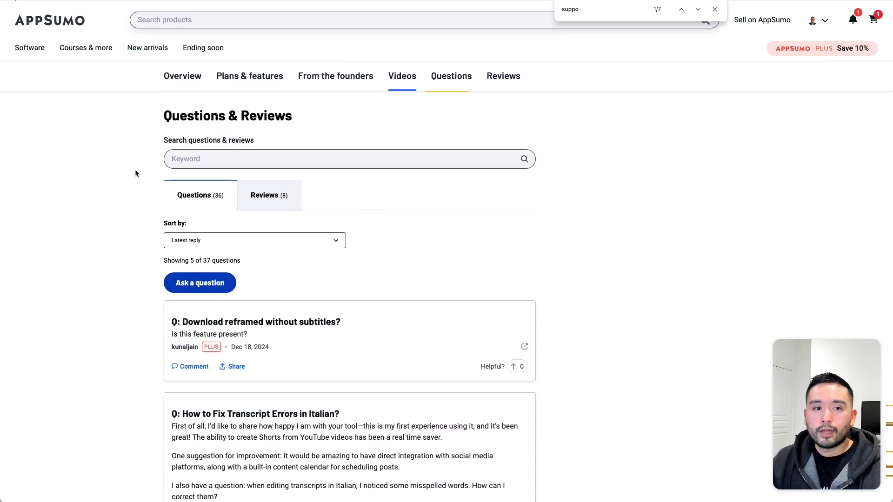
scroll(135, 173, up, 15)
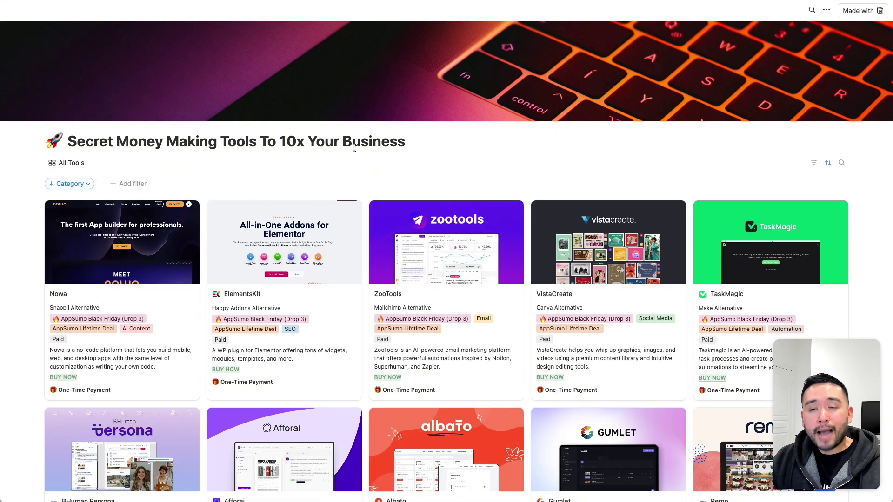
- Scroll down through the Notion tool cards such as Nowa, ZooTools and TaskMagic, then back up
scroll(353, 148, down, 3)
scroll(362, 146, down, 1)
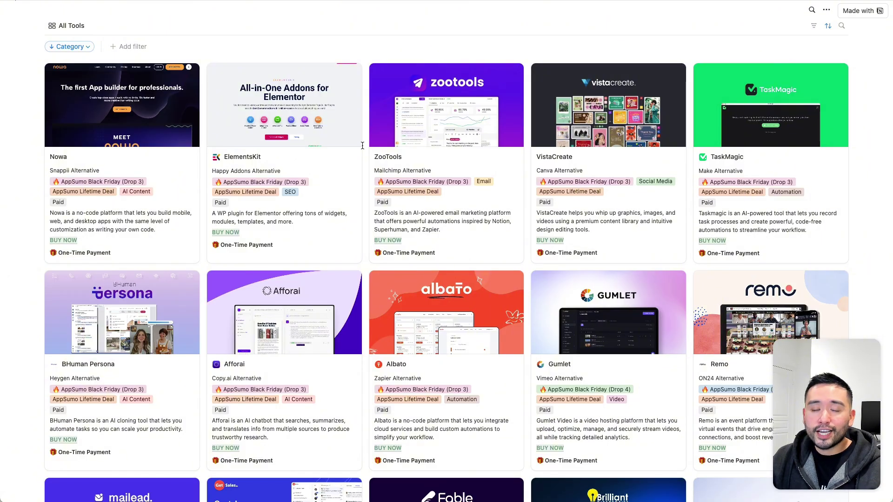
scroll(362, 146, up, 1)
scroll(362, 146, up, 3)
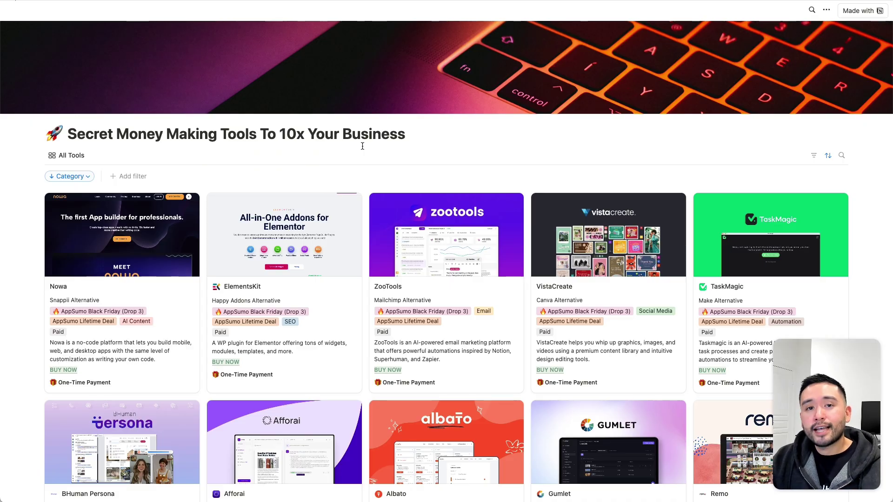
scroll(361, 142, up, 1)
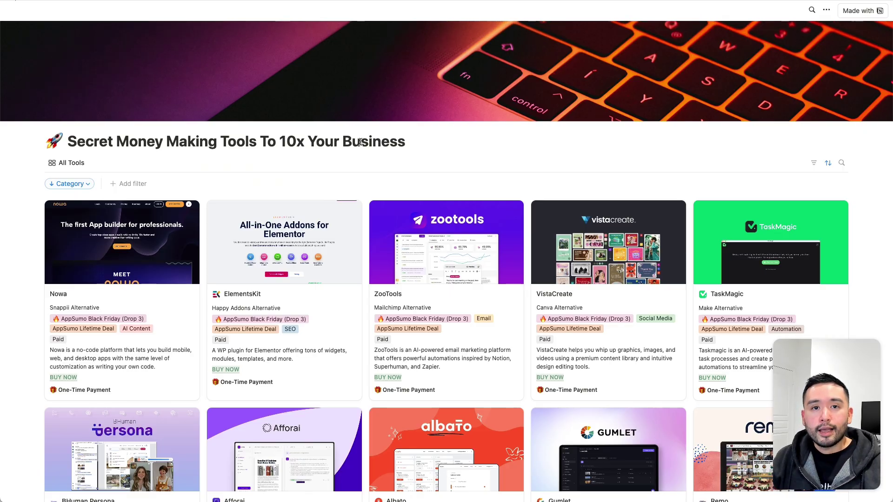